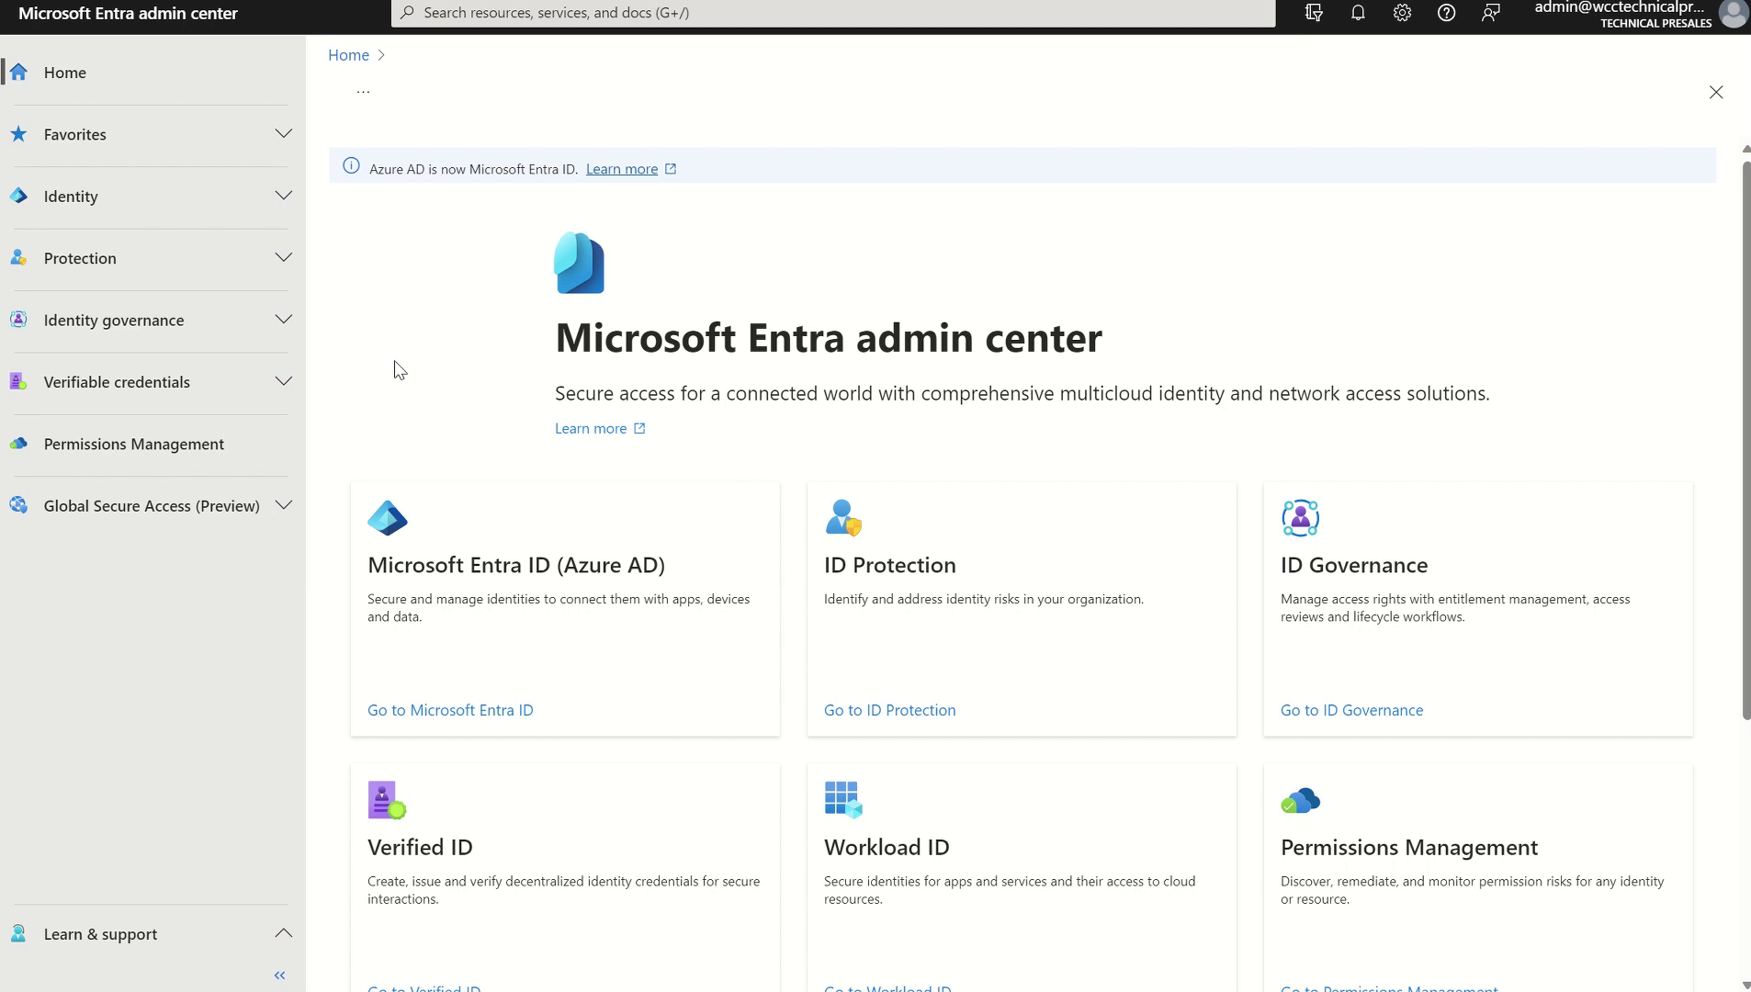
- Expand Identity and then Applications in the left navigation to reveal App registrations
left_click(275, 204)
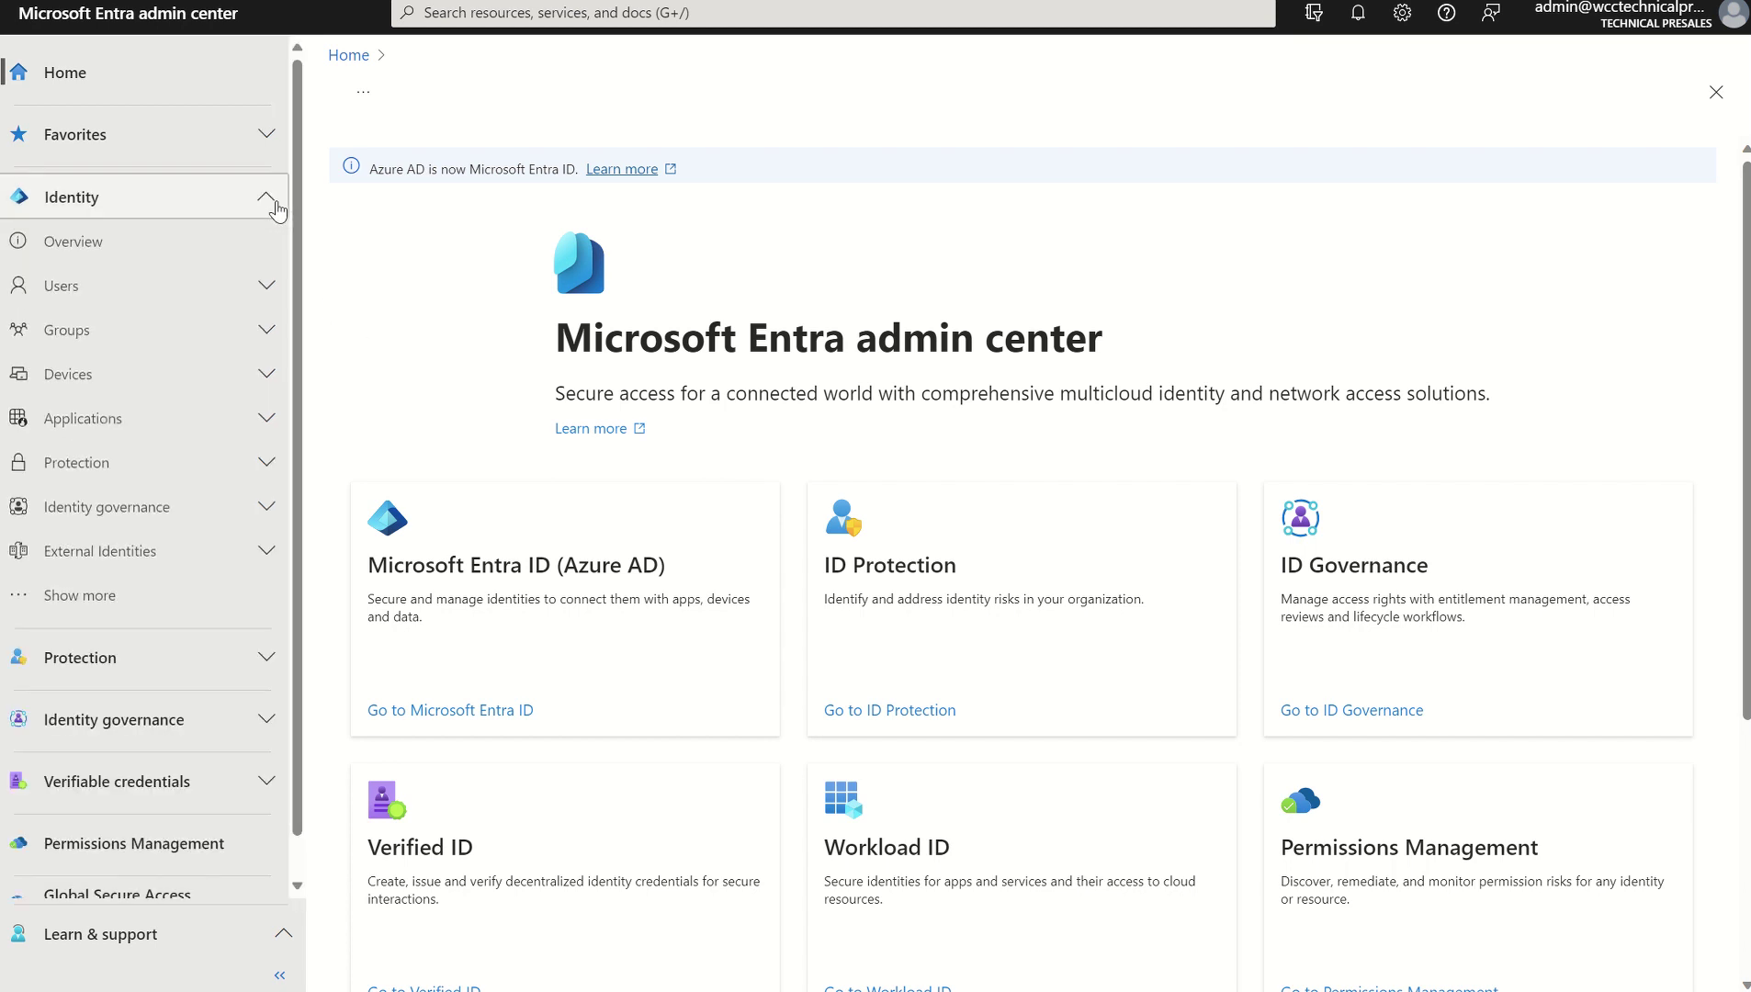
left_click(276, 425)
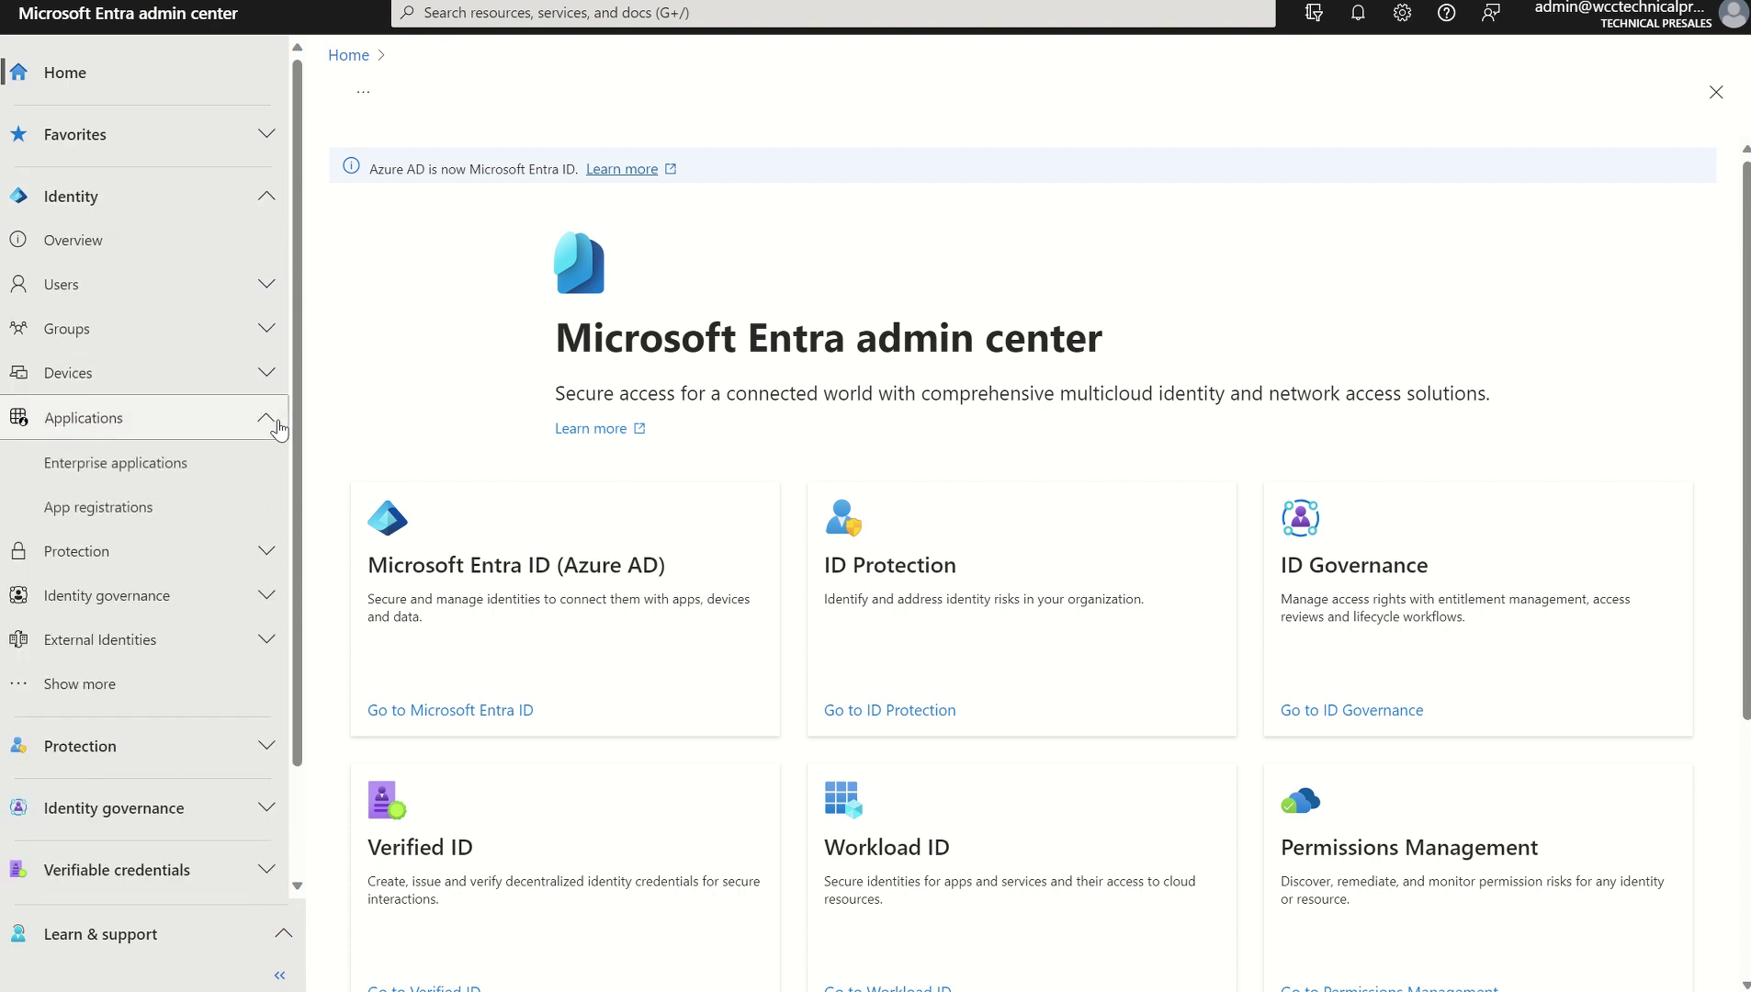
- Go to App registrations and show all three applications under the All applications tab
left_click(147, 512)
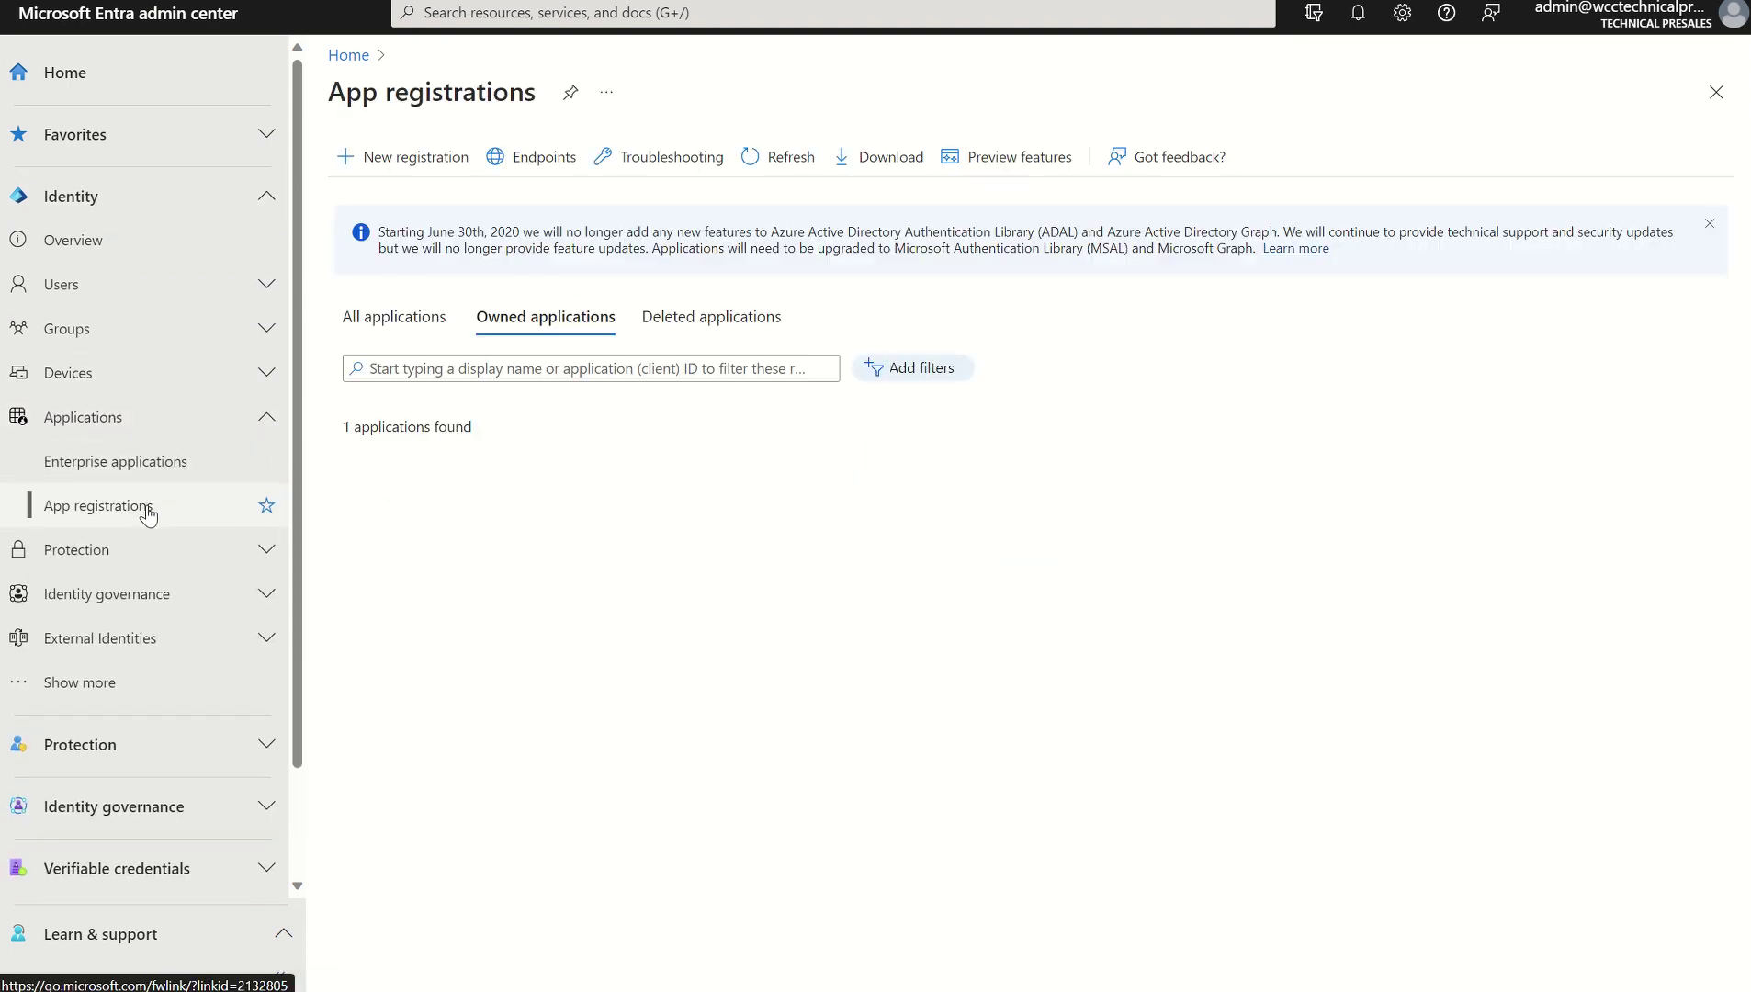
left_click(383, 324)
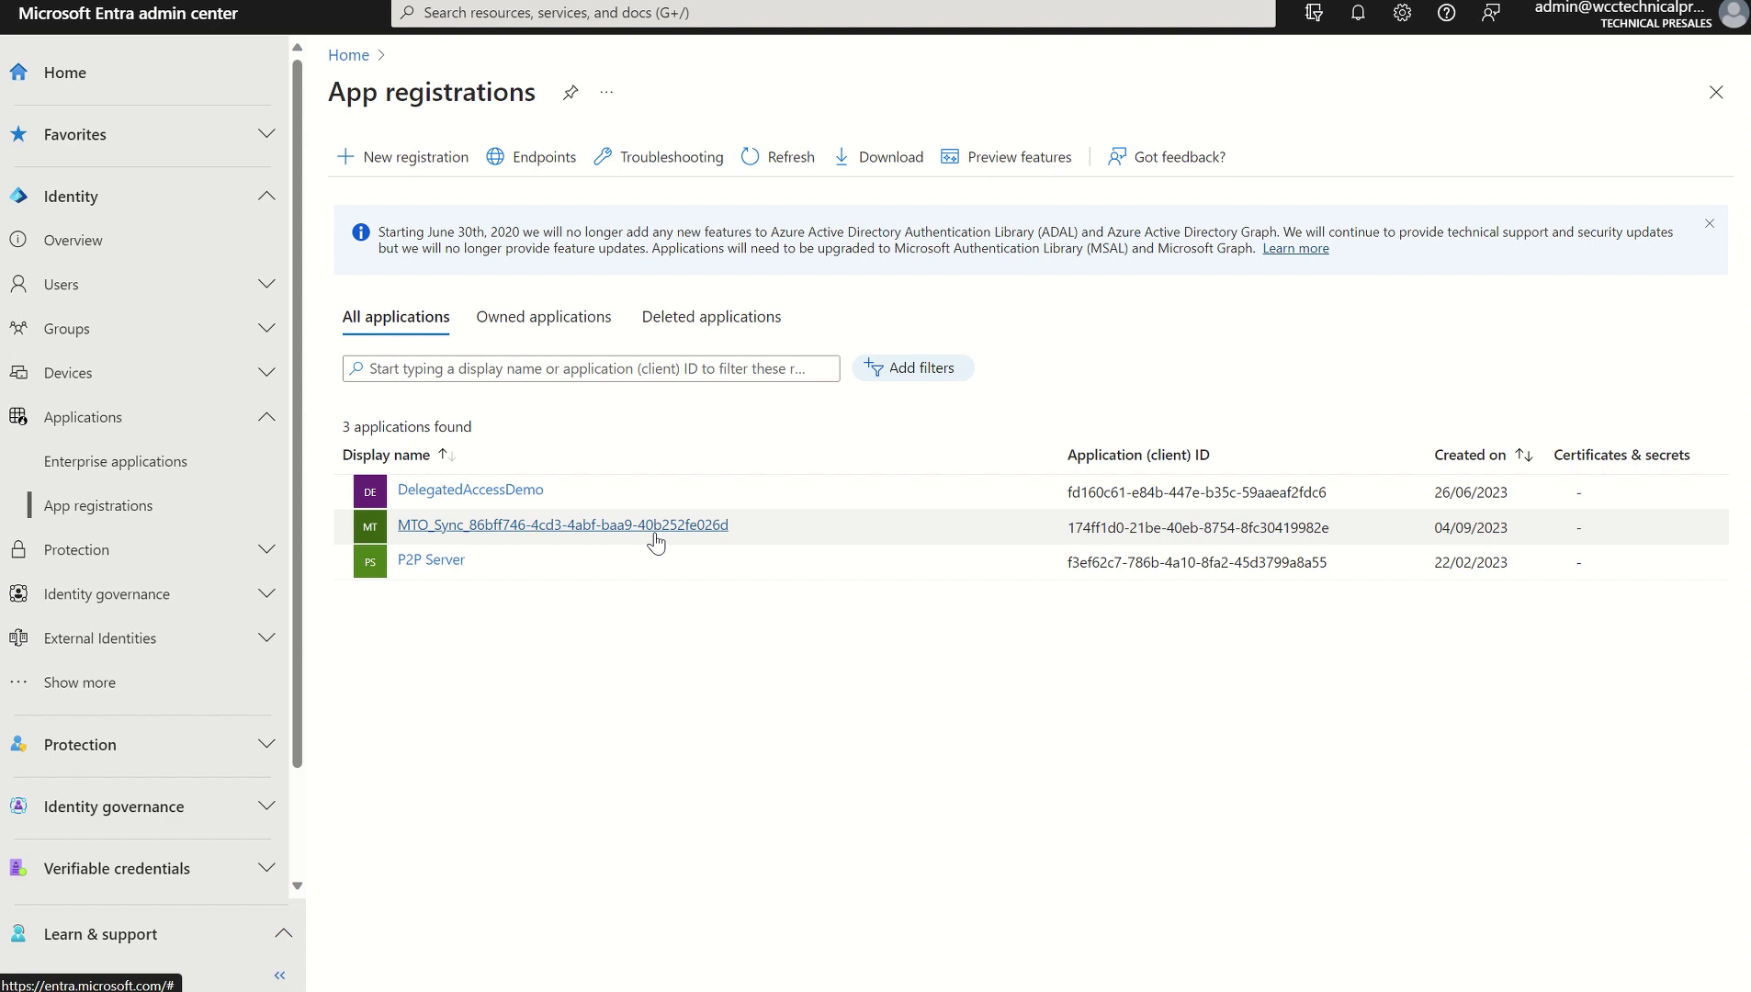
left_click(702, 325)
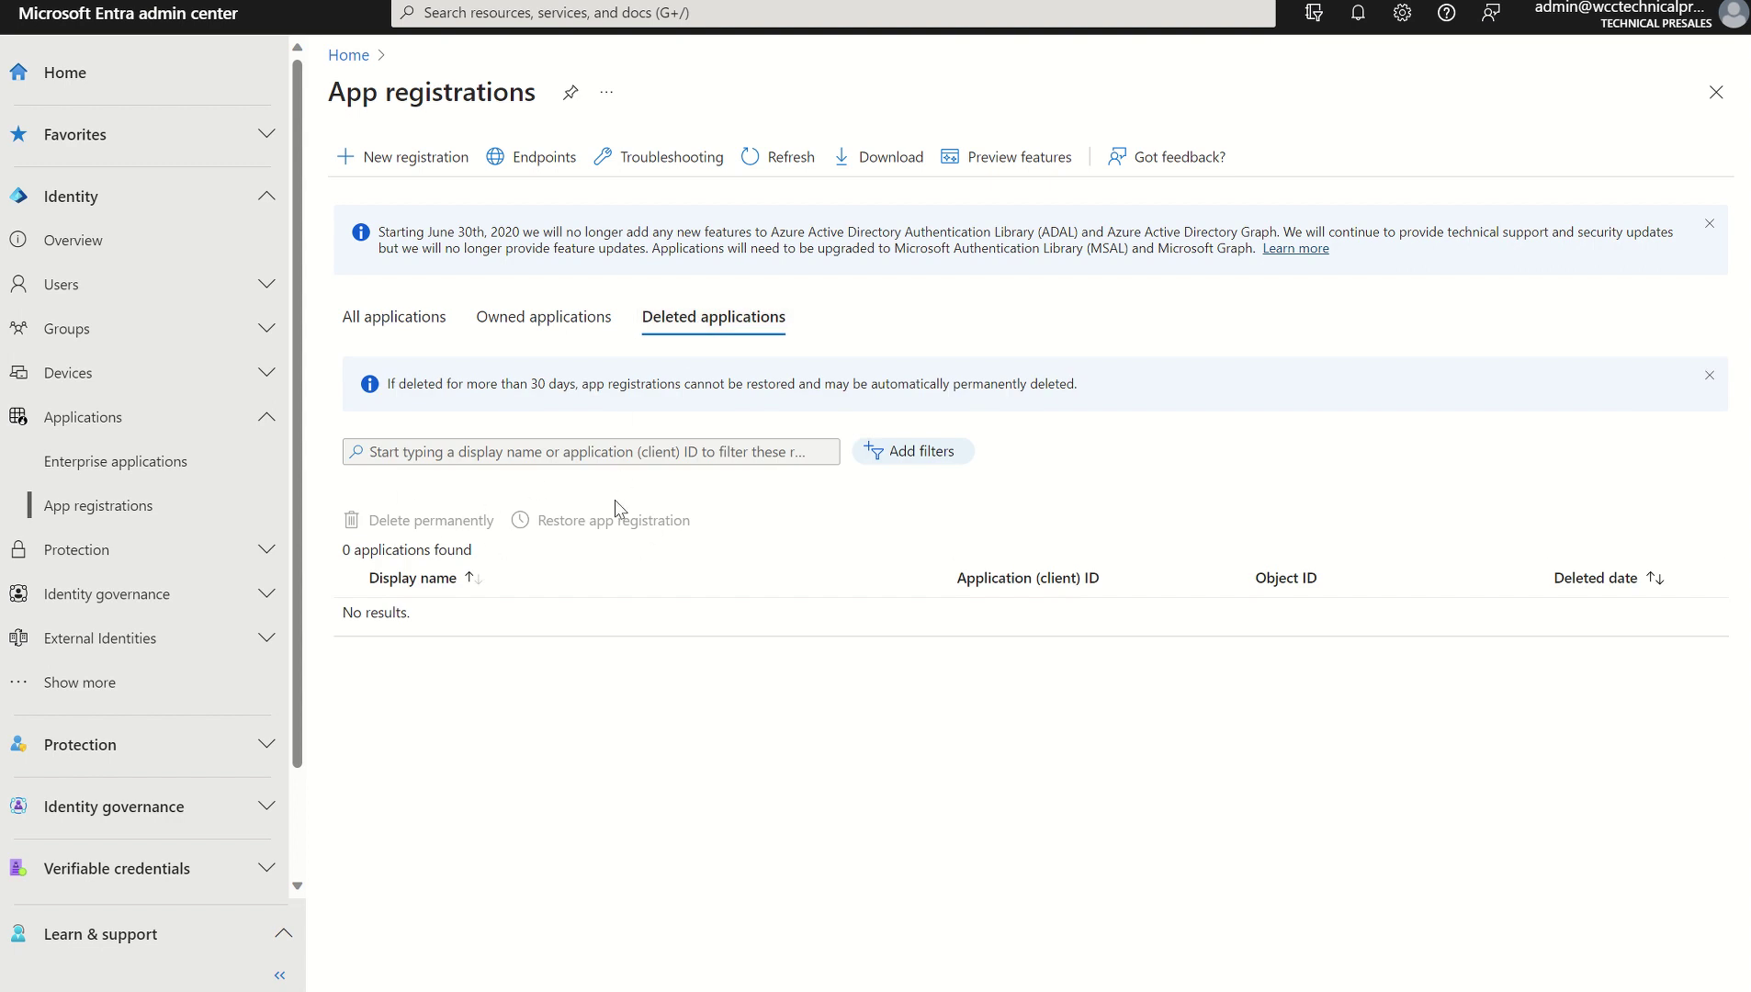
left_click(413, 317)
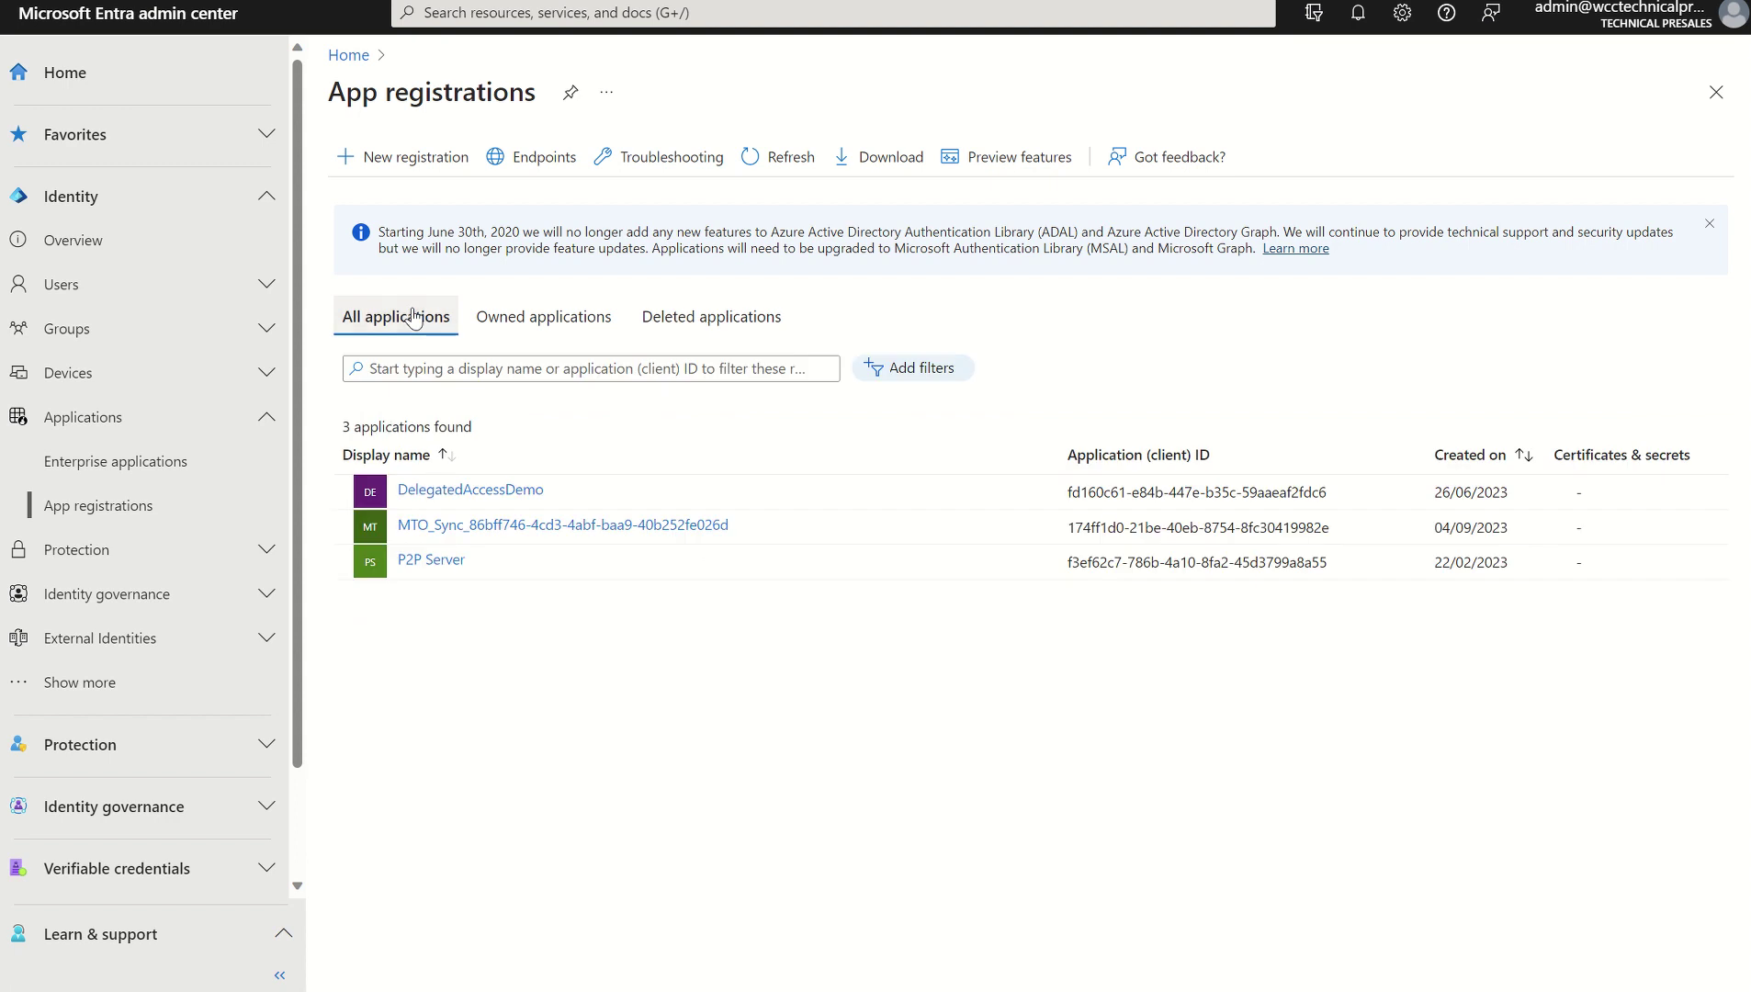
left_click(664, 329)
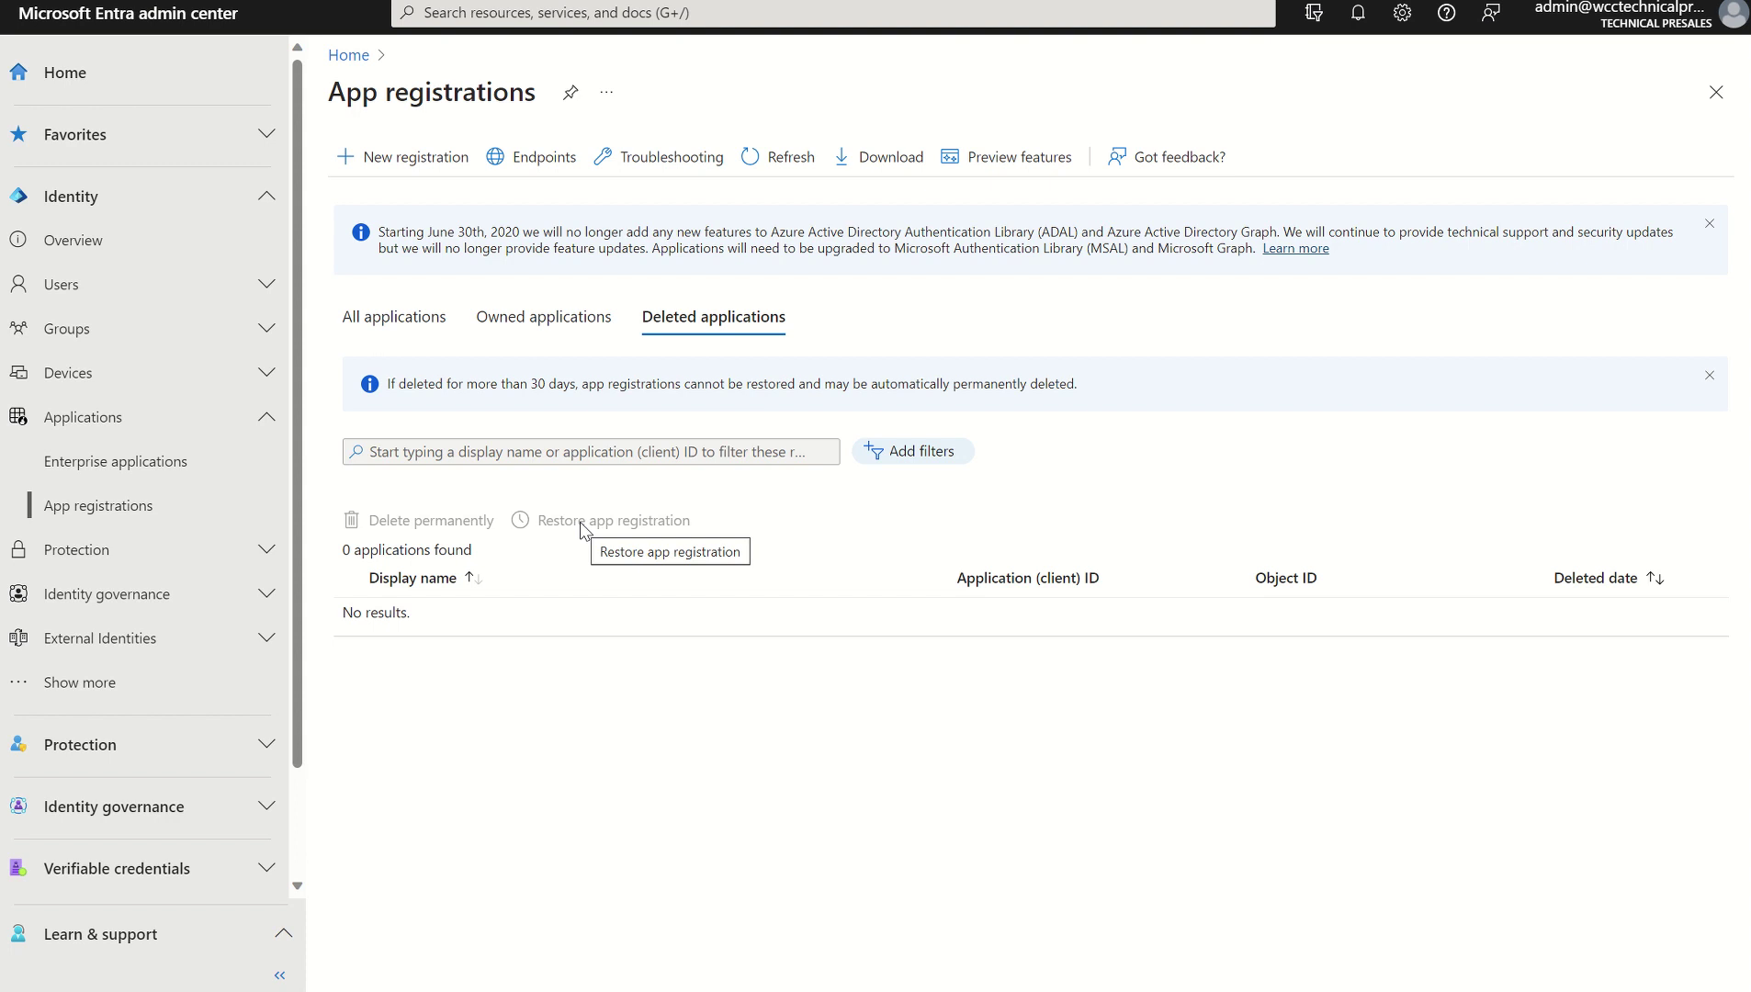
left_click(393, 330)
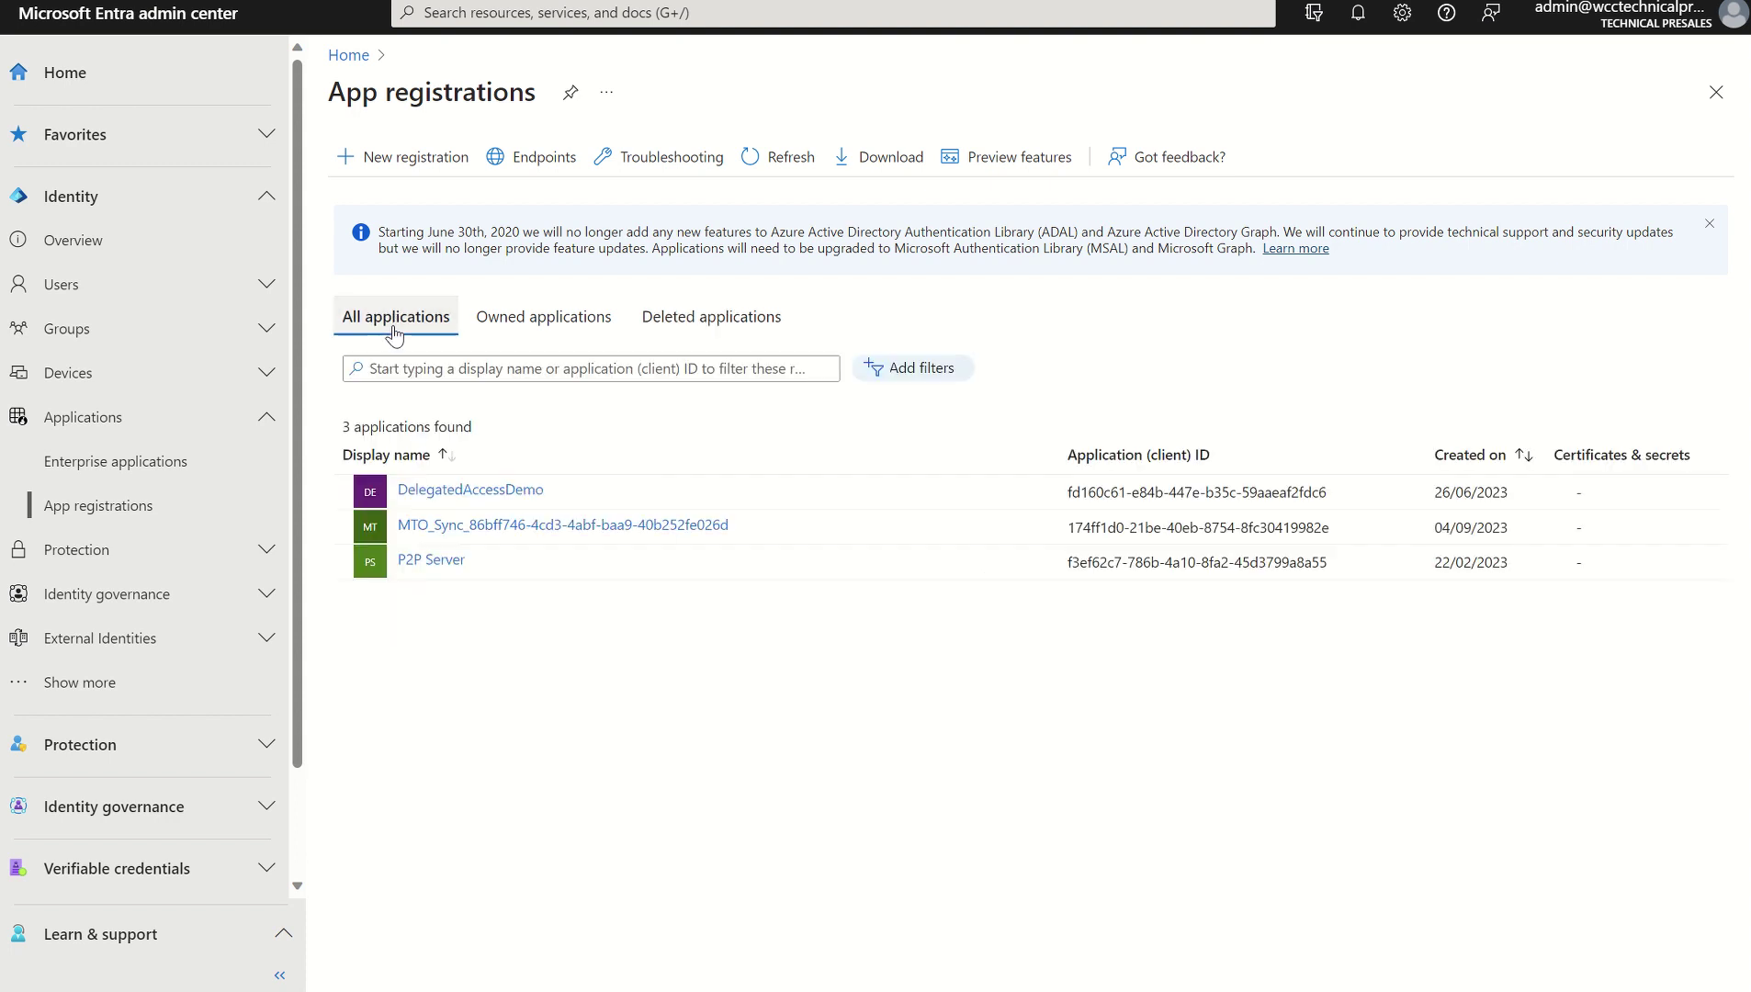
- Register a new single-tenant application named 'Test App'
left_click(384, 171)
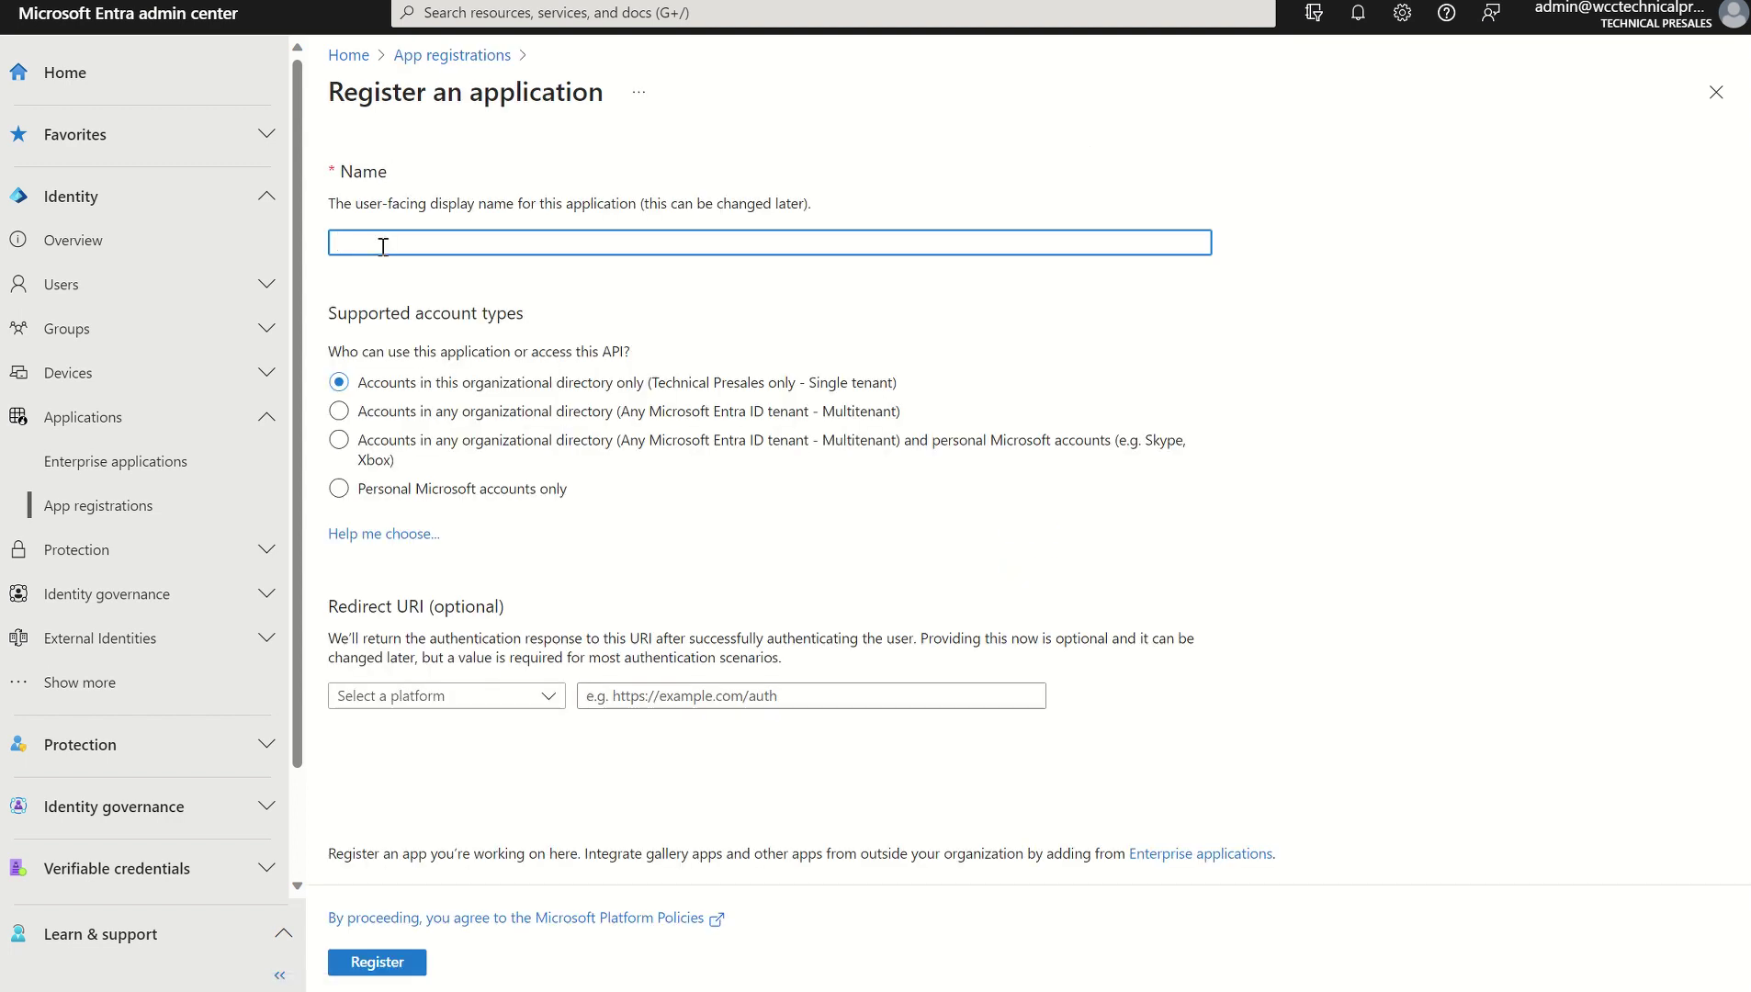
type("Test App")
left_click(374, 951)
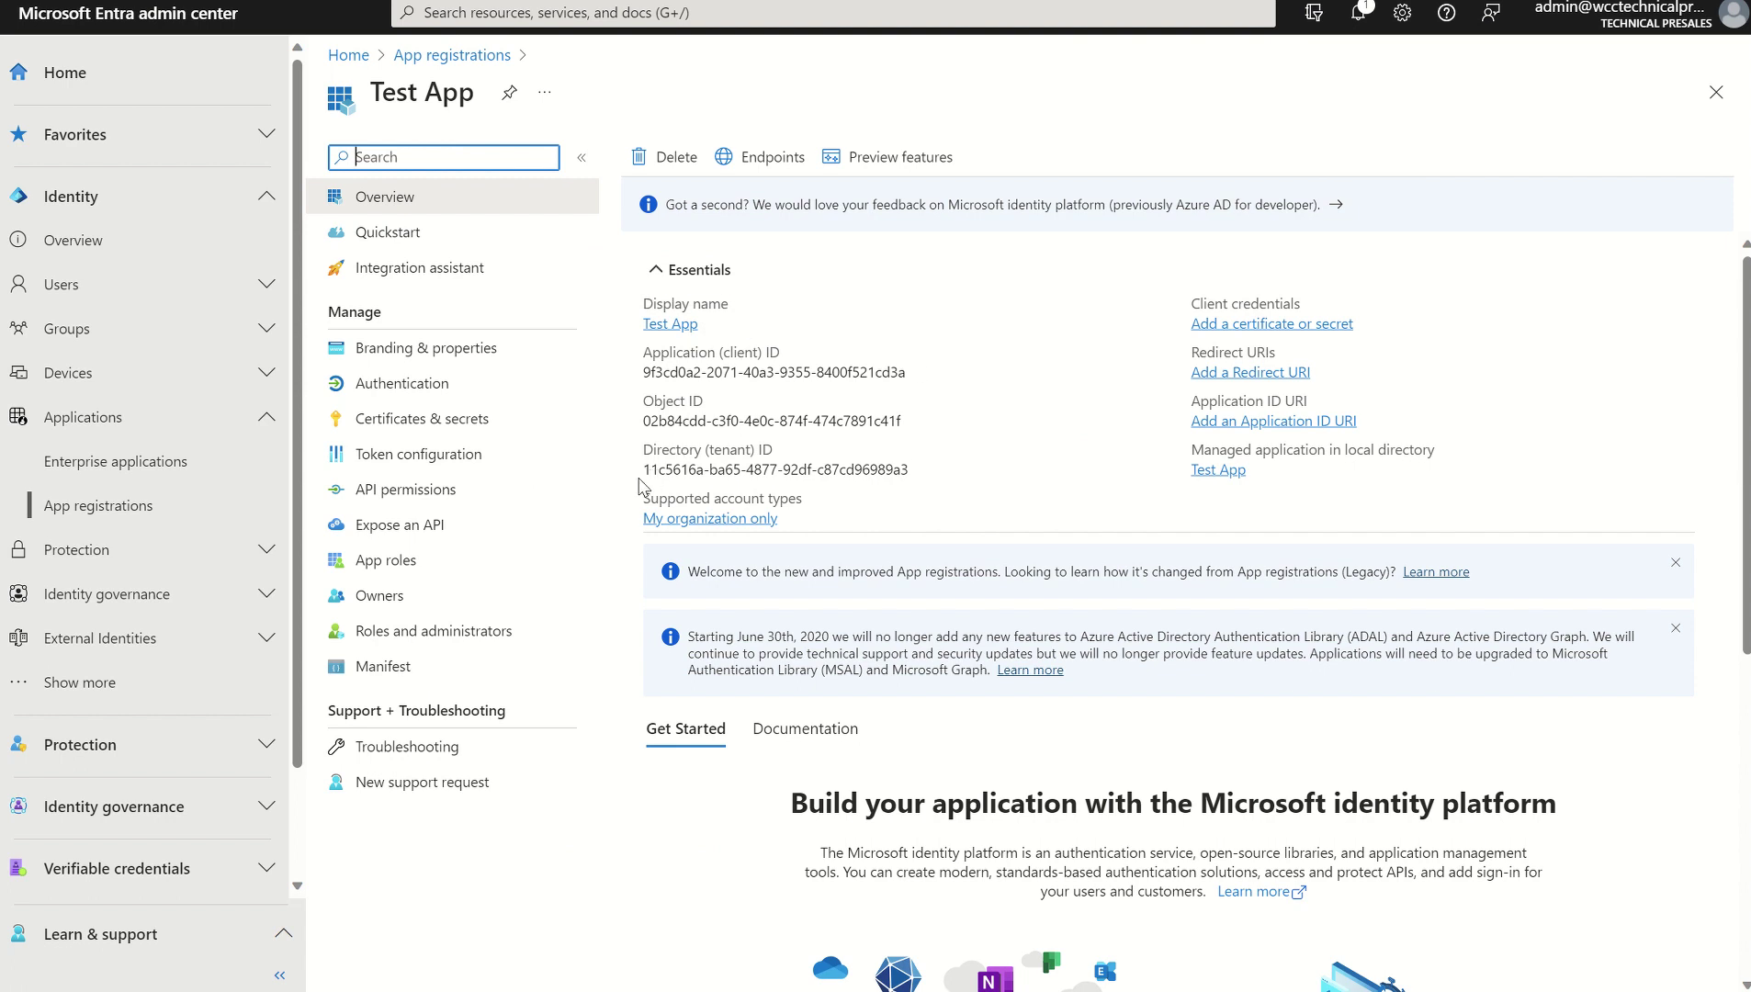
- Refresh the App registrations list, open Test App, and start deleting it
left_click(441, 57)
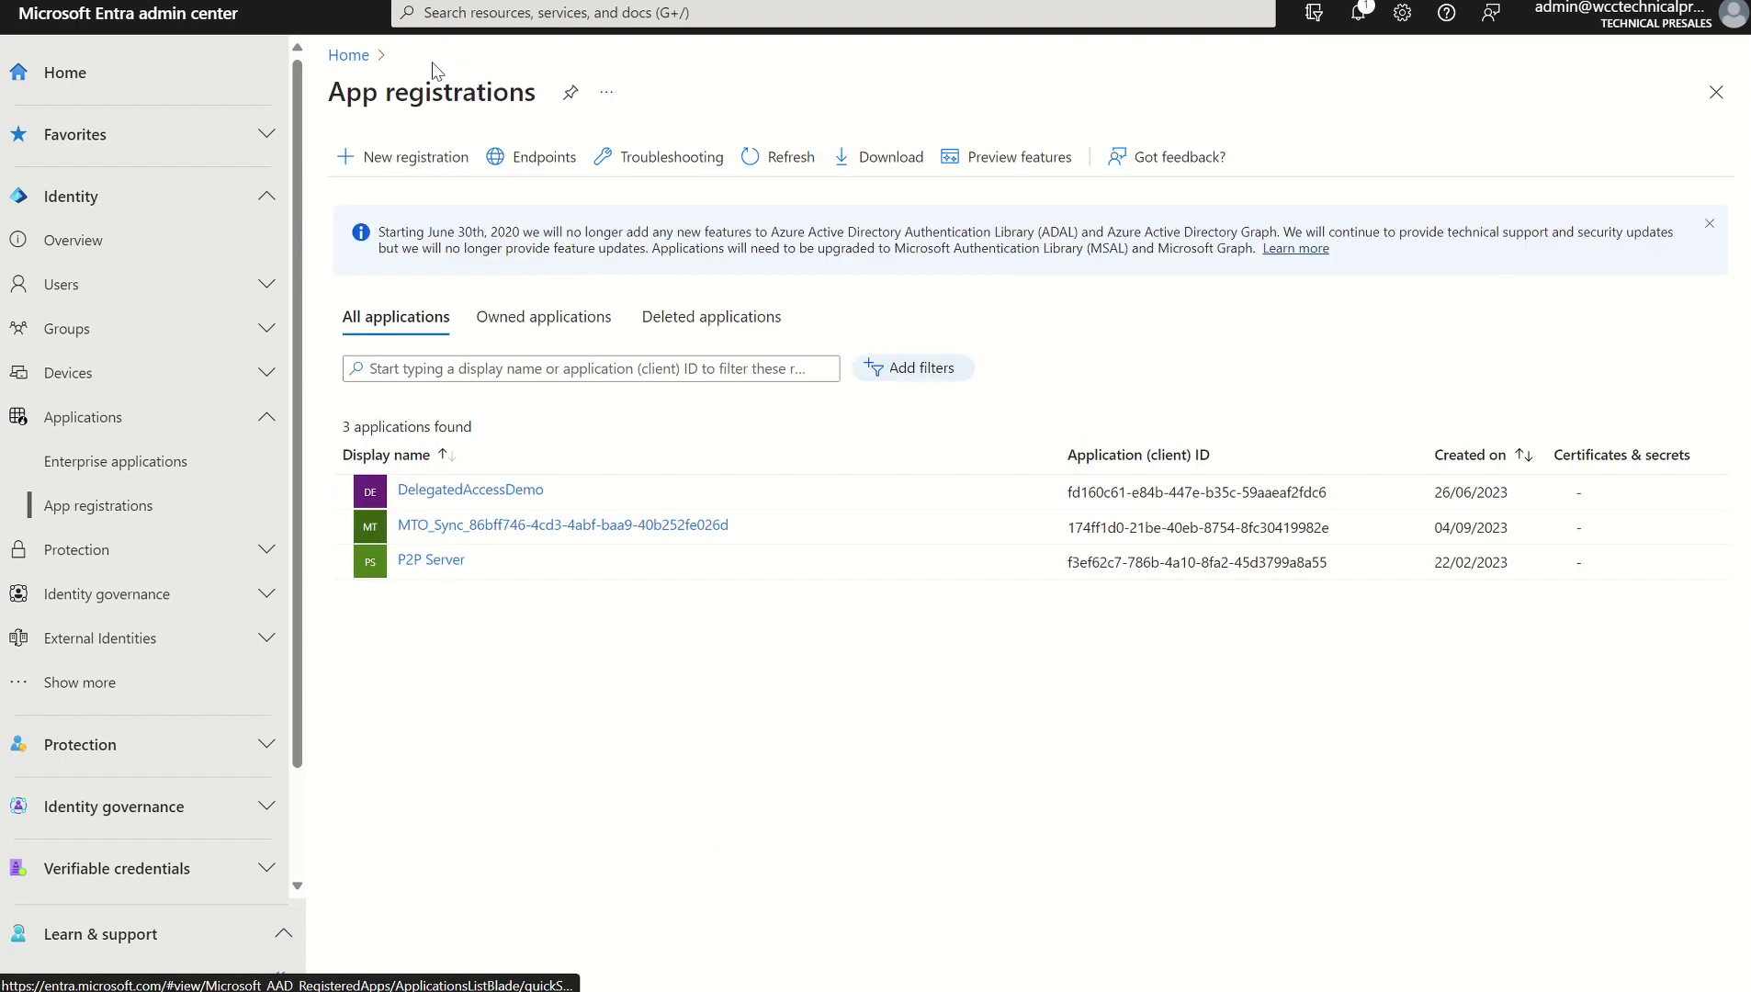
left_click(774, 168)
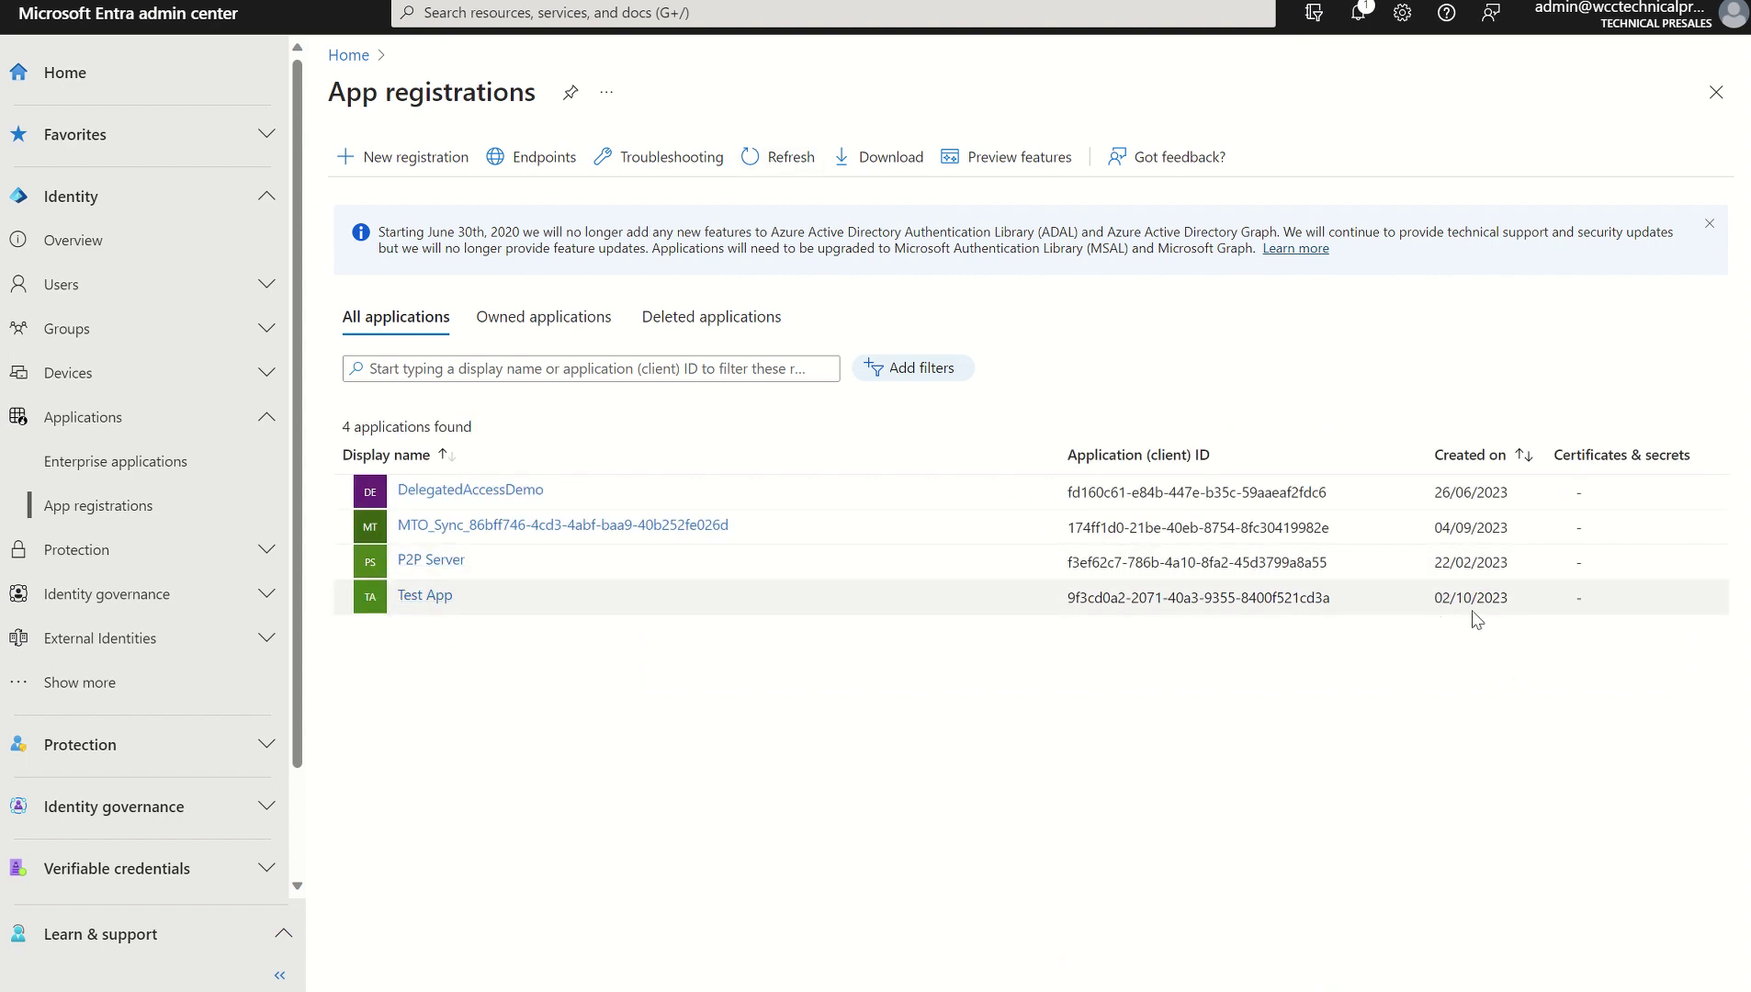
left_click(432, 600)
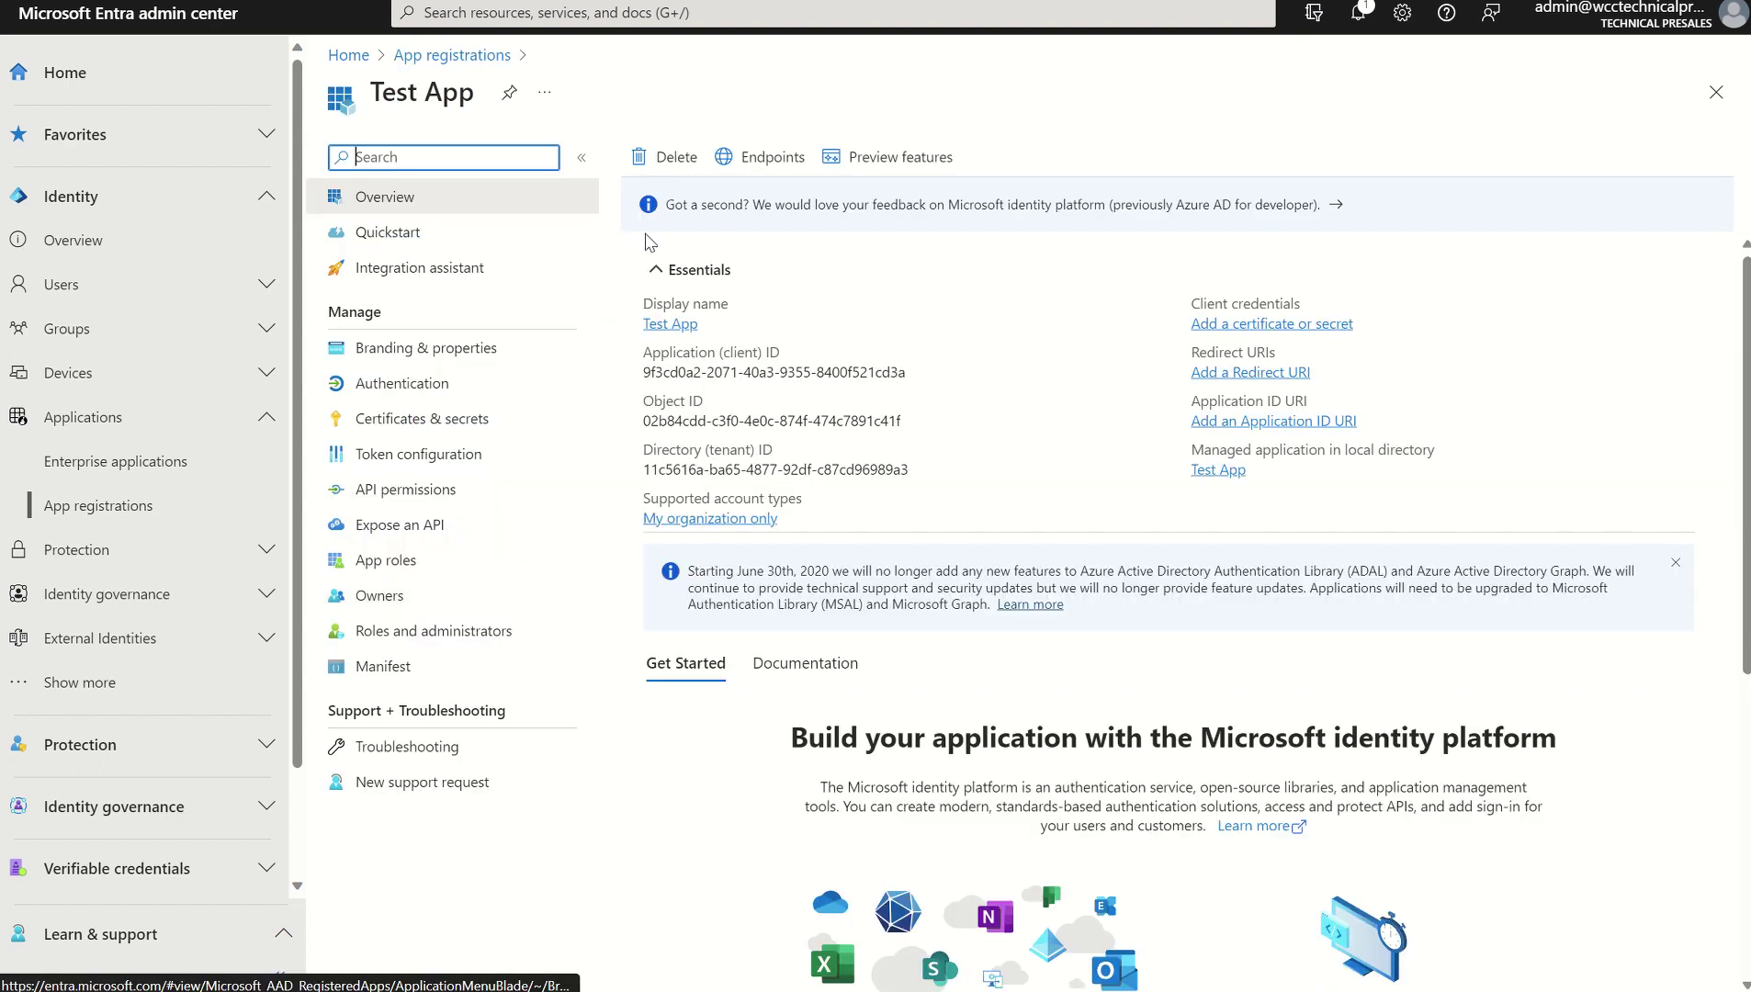
left_click(668, 163)
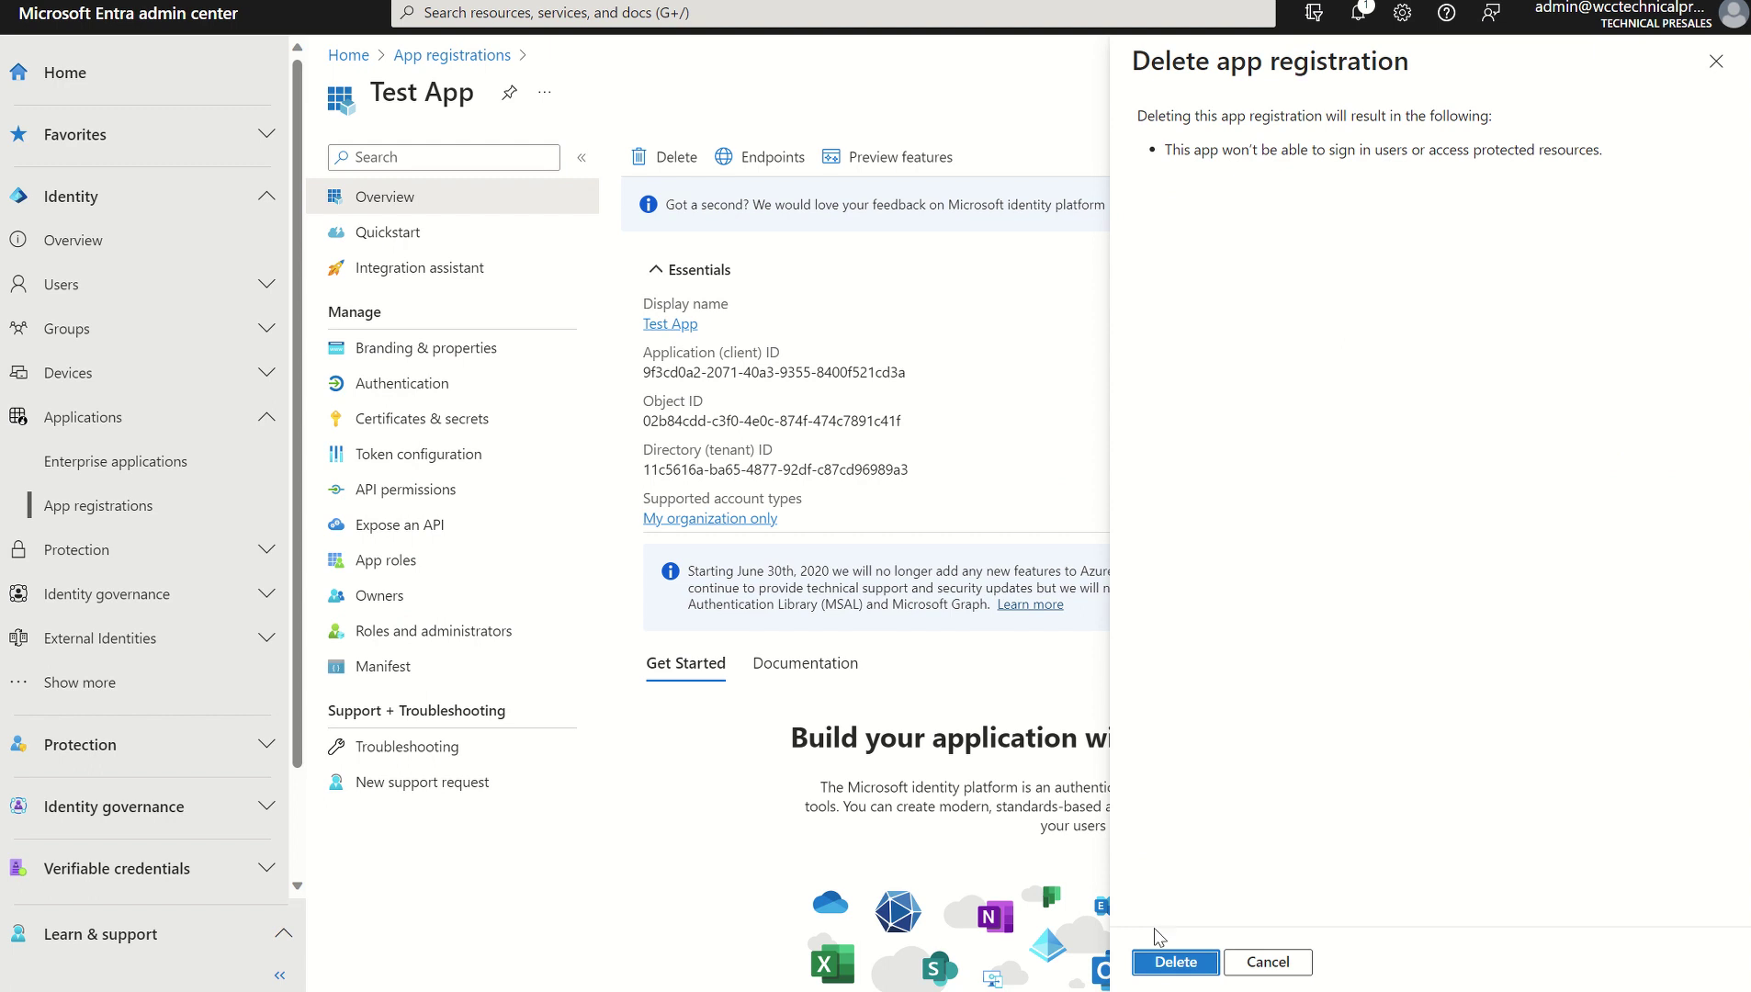
- Confirm deleting Test App, then repeatedly refresh the Deleted applications list, which stays empty
left_click(1175, 961)
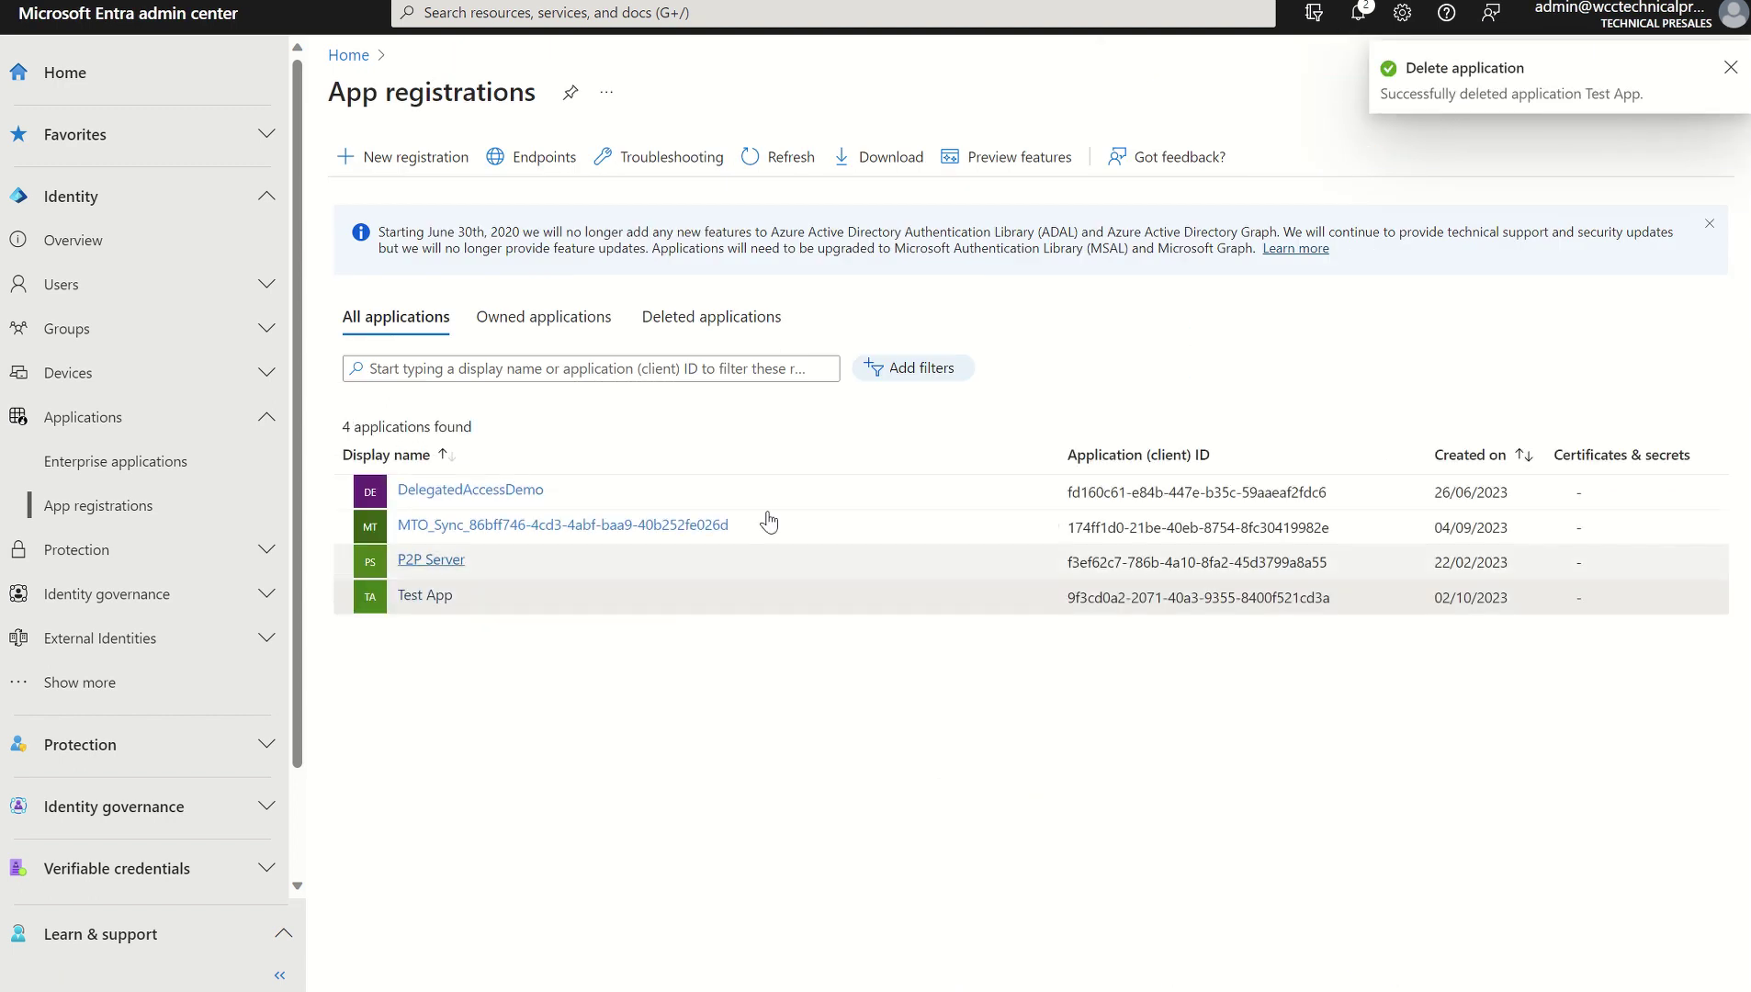
left_click(785, 167)
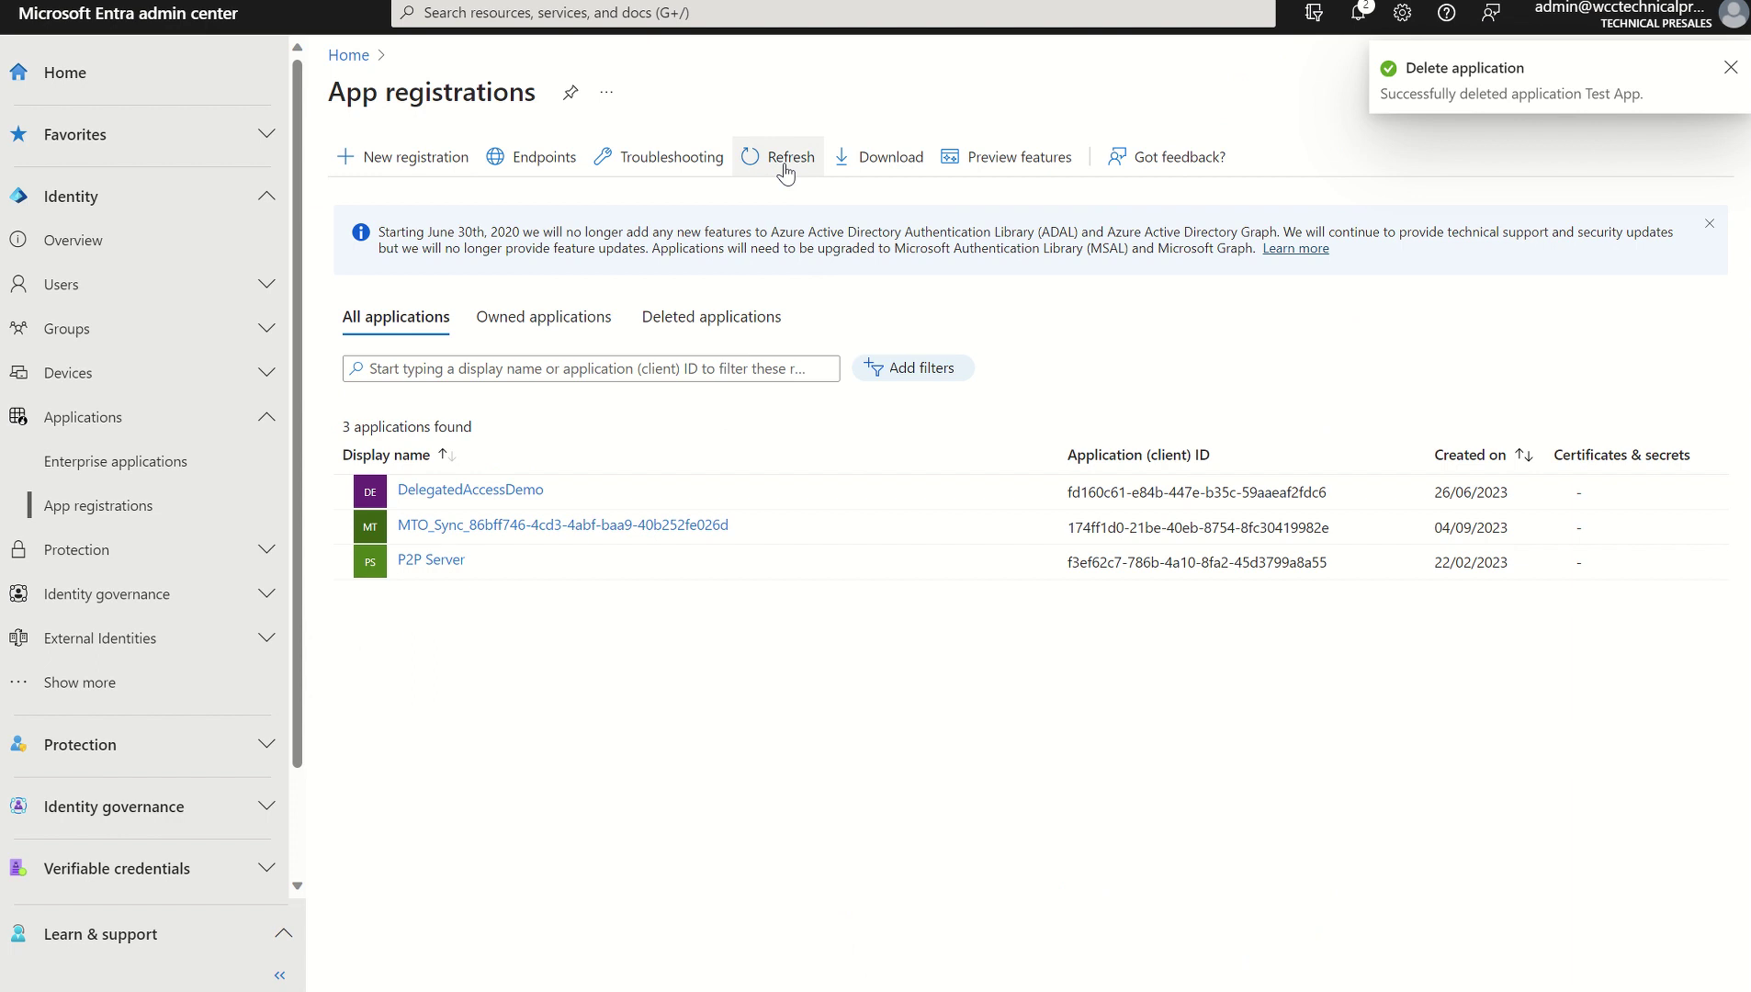
left_click(684, 323)
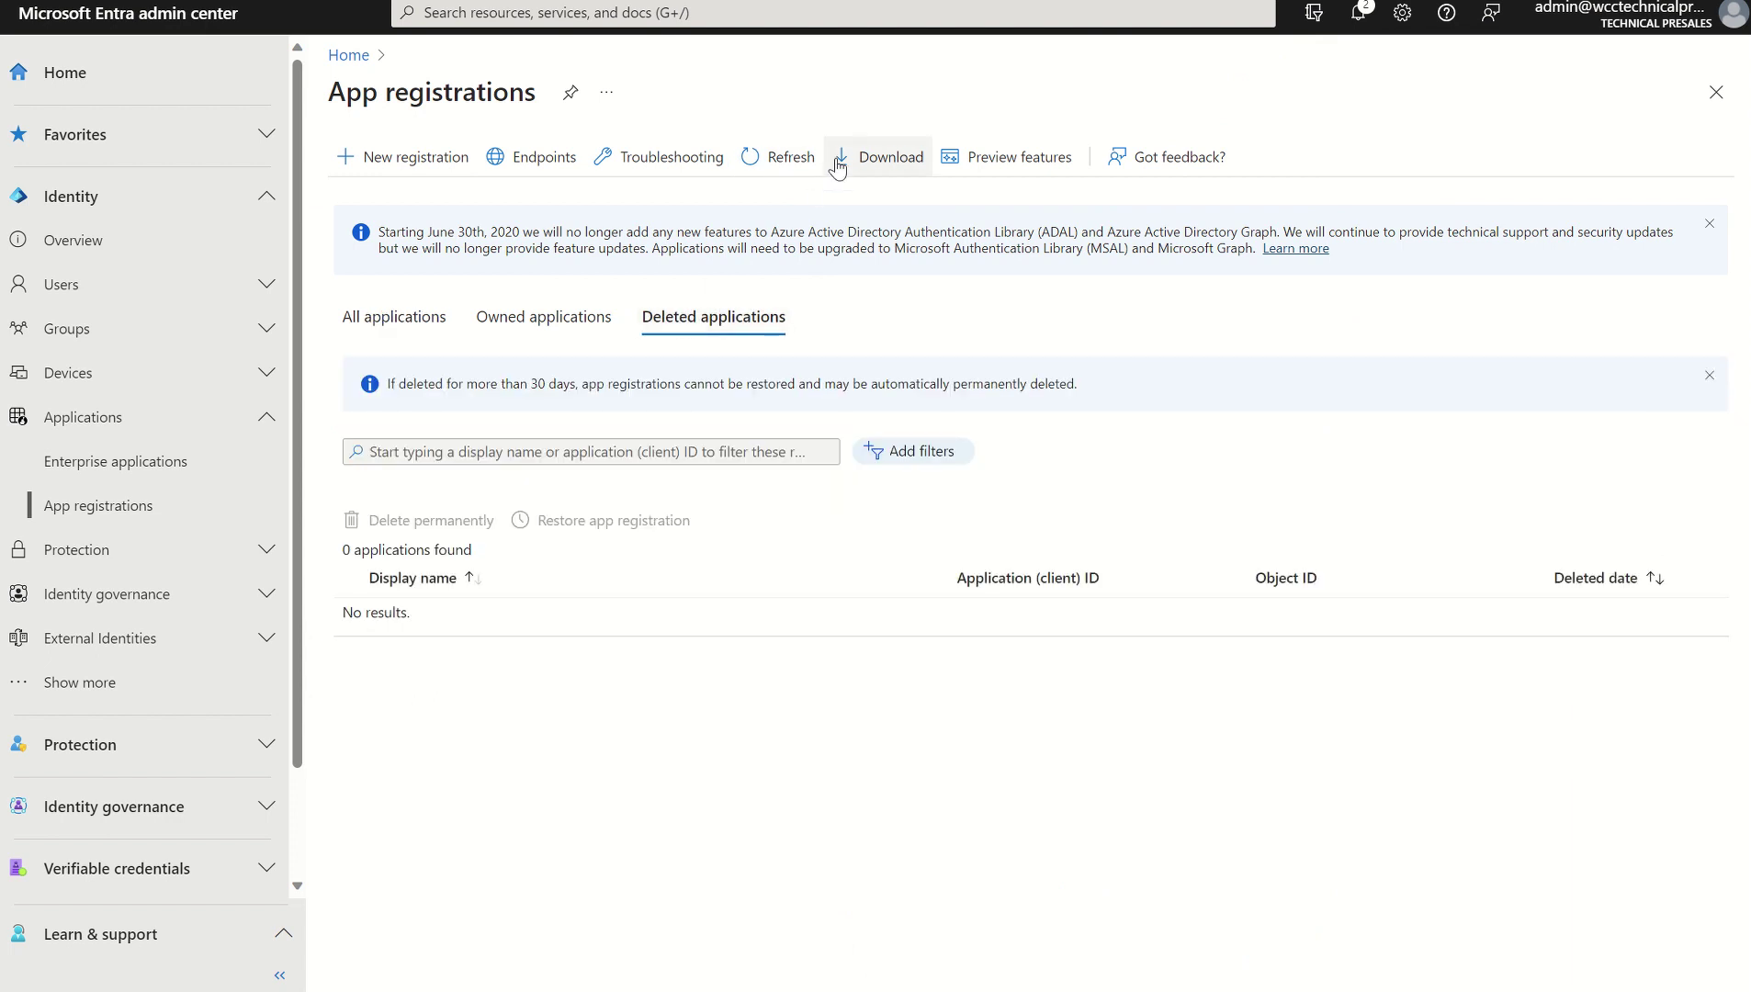
left_click(779, 164)
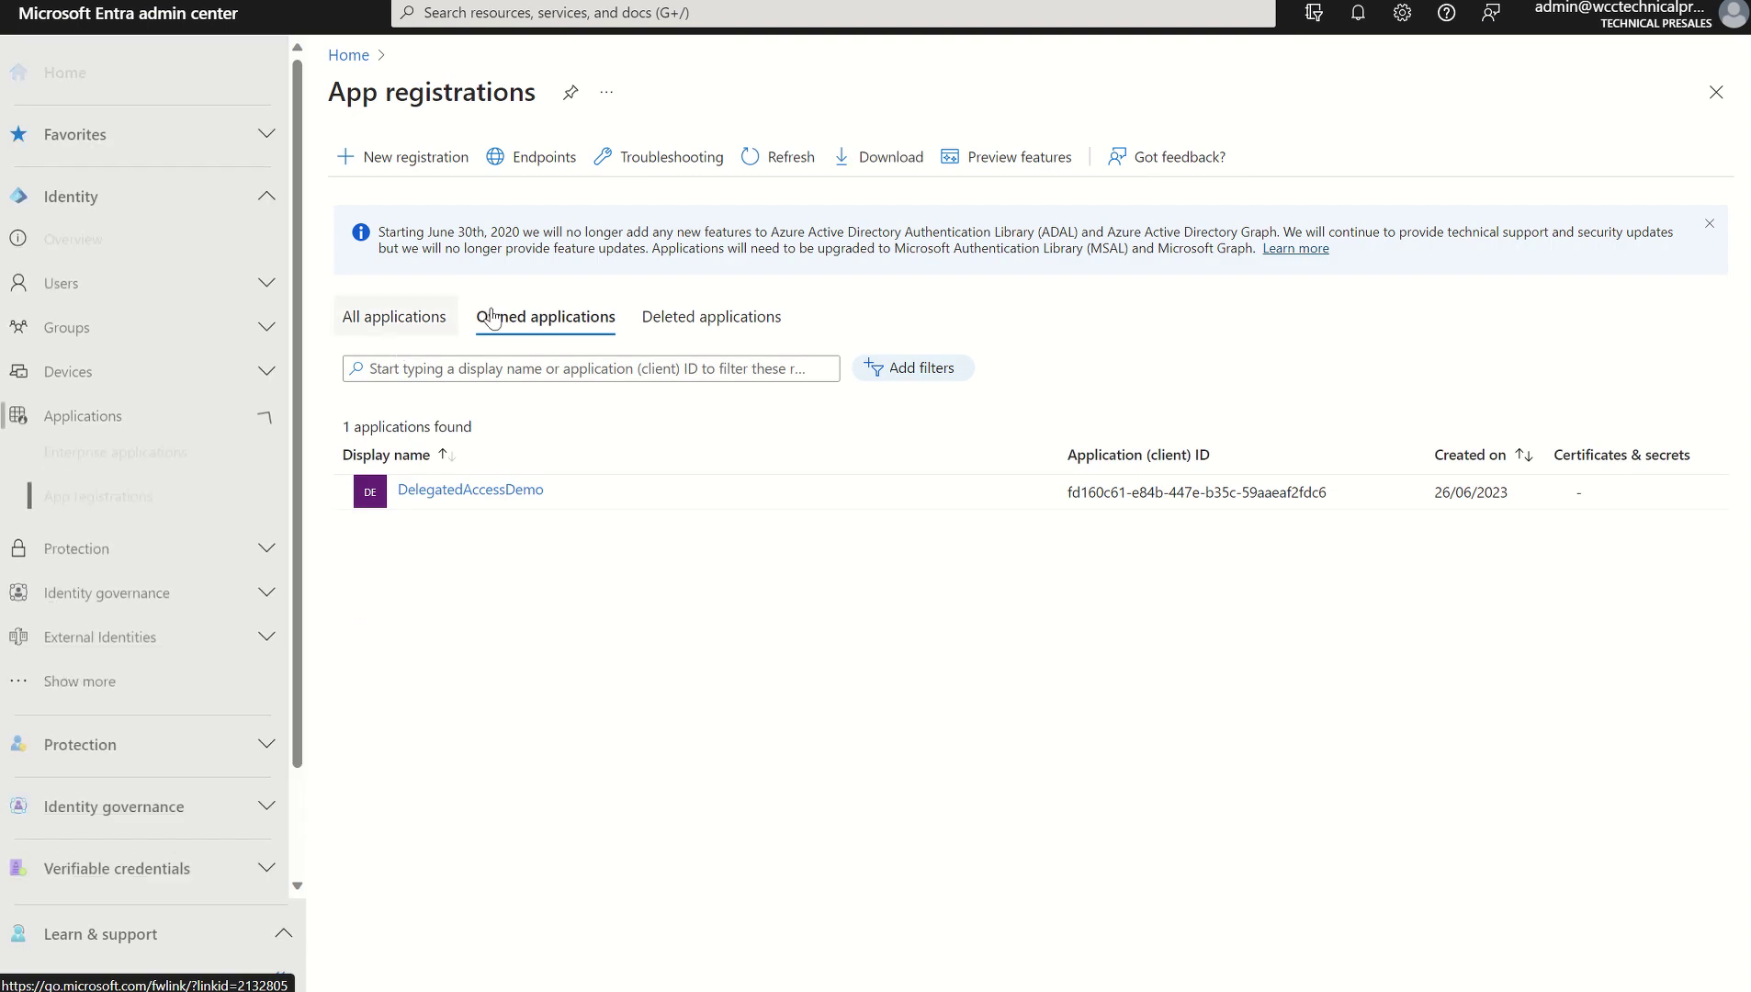
left_click(651, 328)
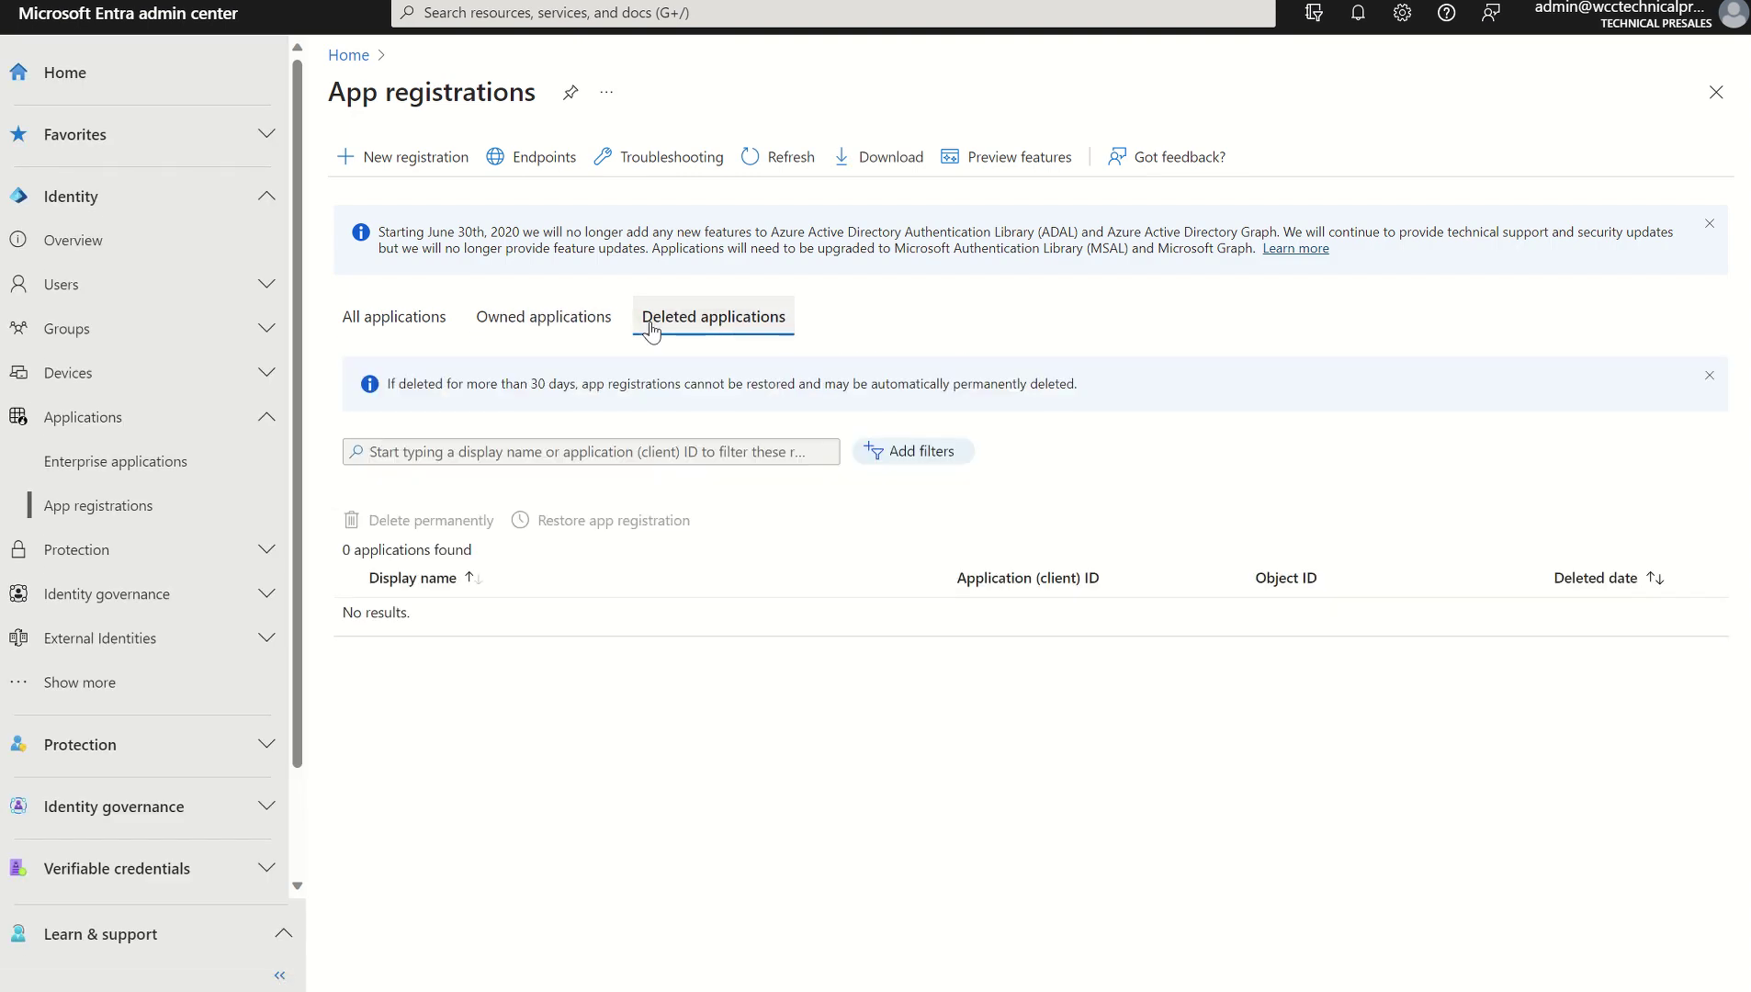
left_click(794, 162)
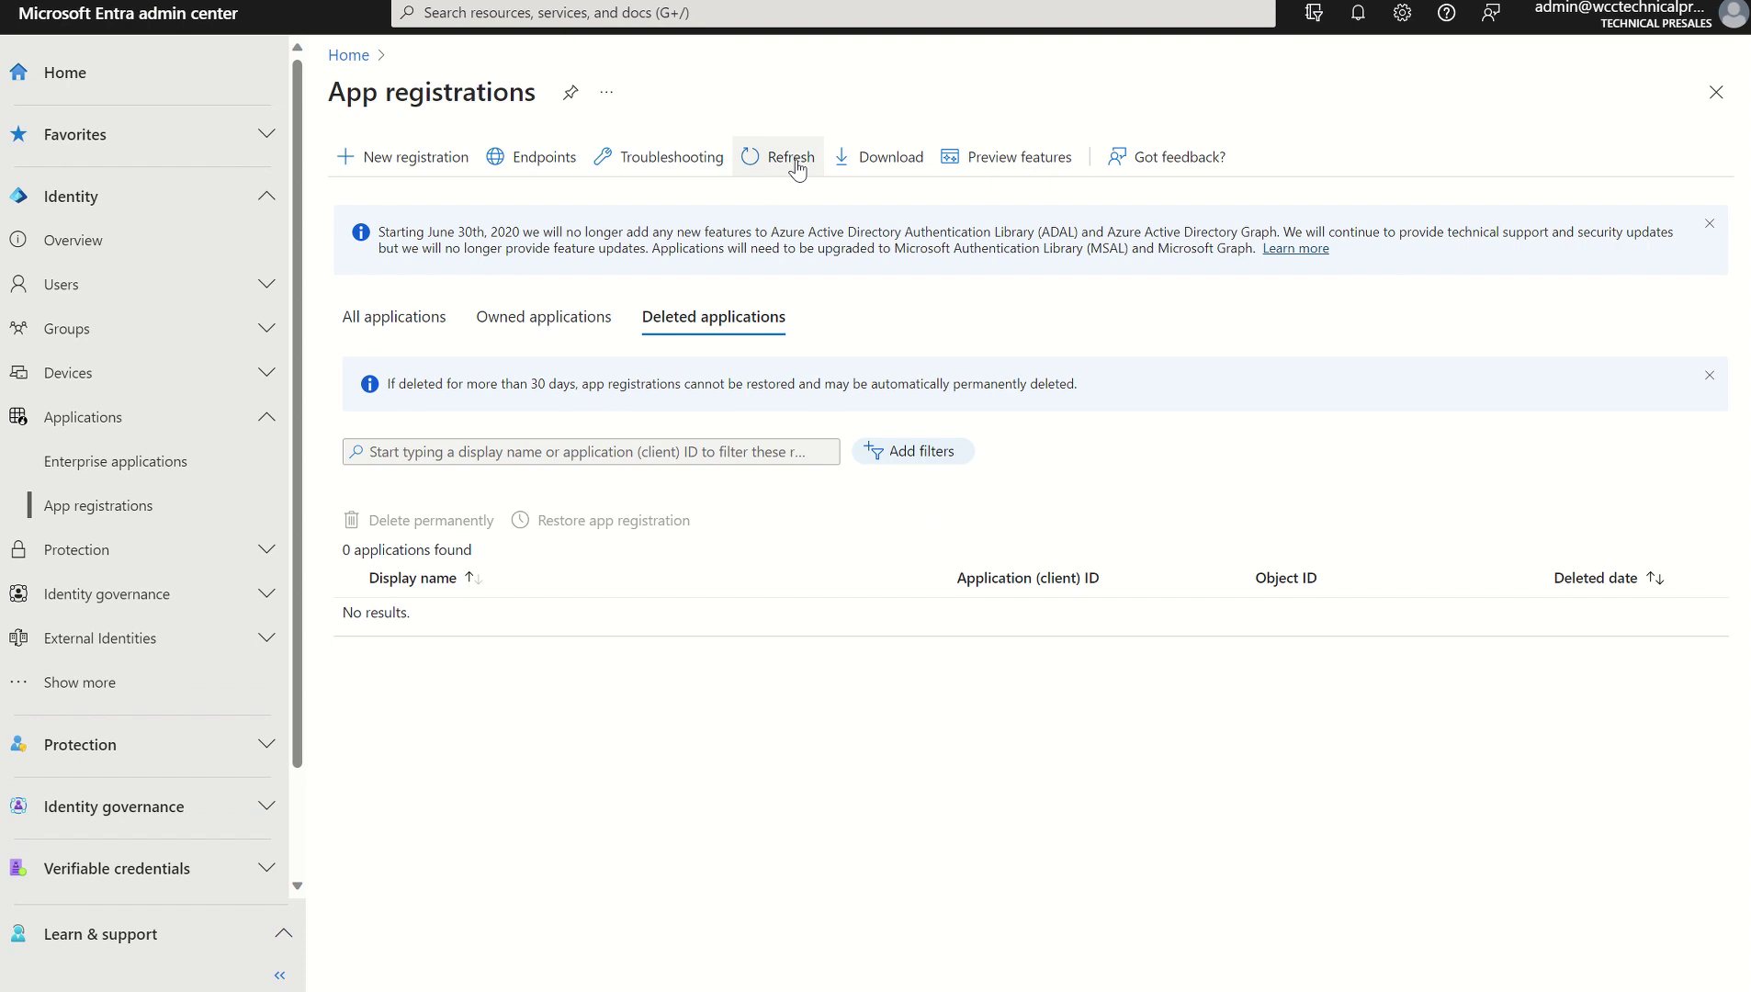
left_click(795, 169)
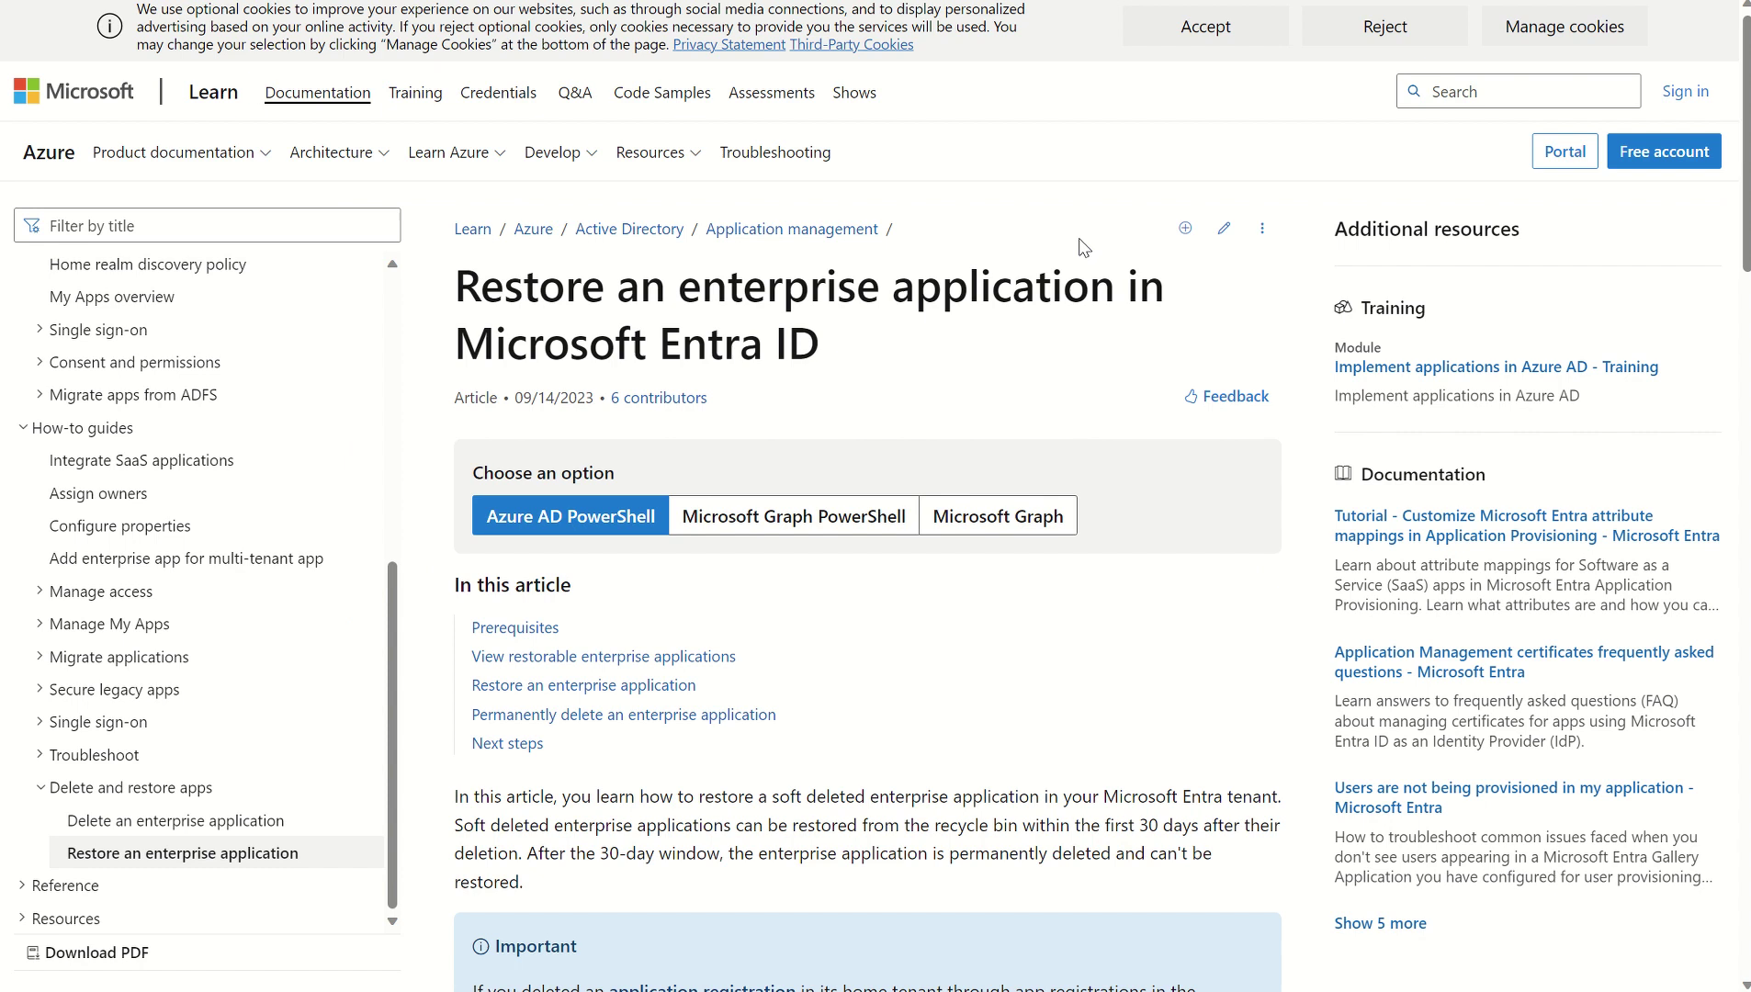
left_click_drag(1746, 204, 1748, 636)
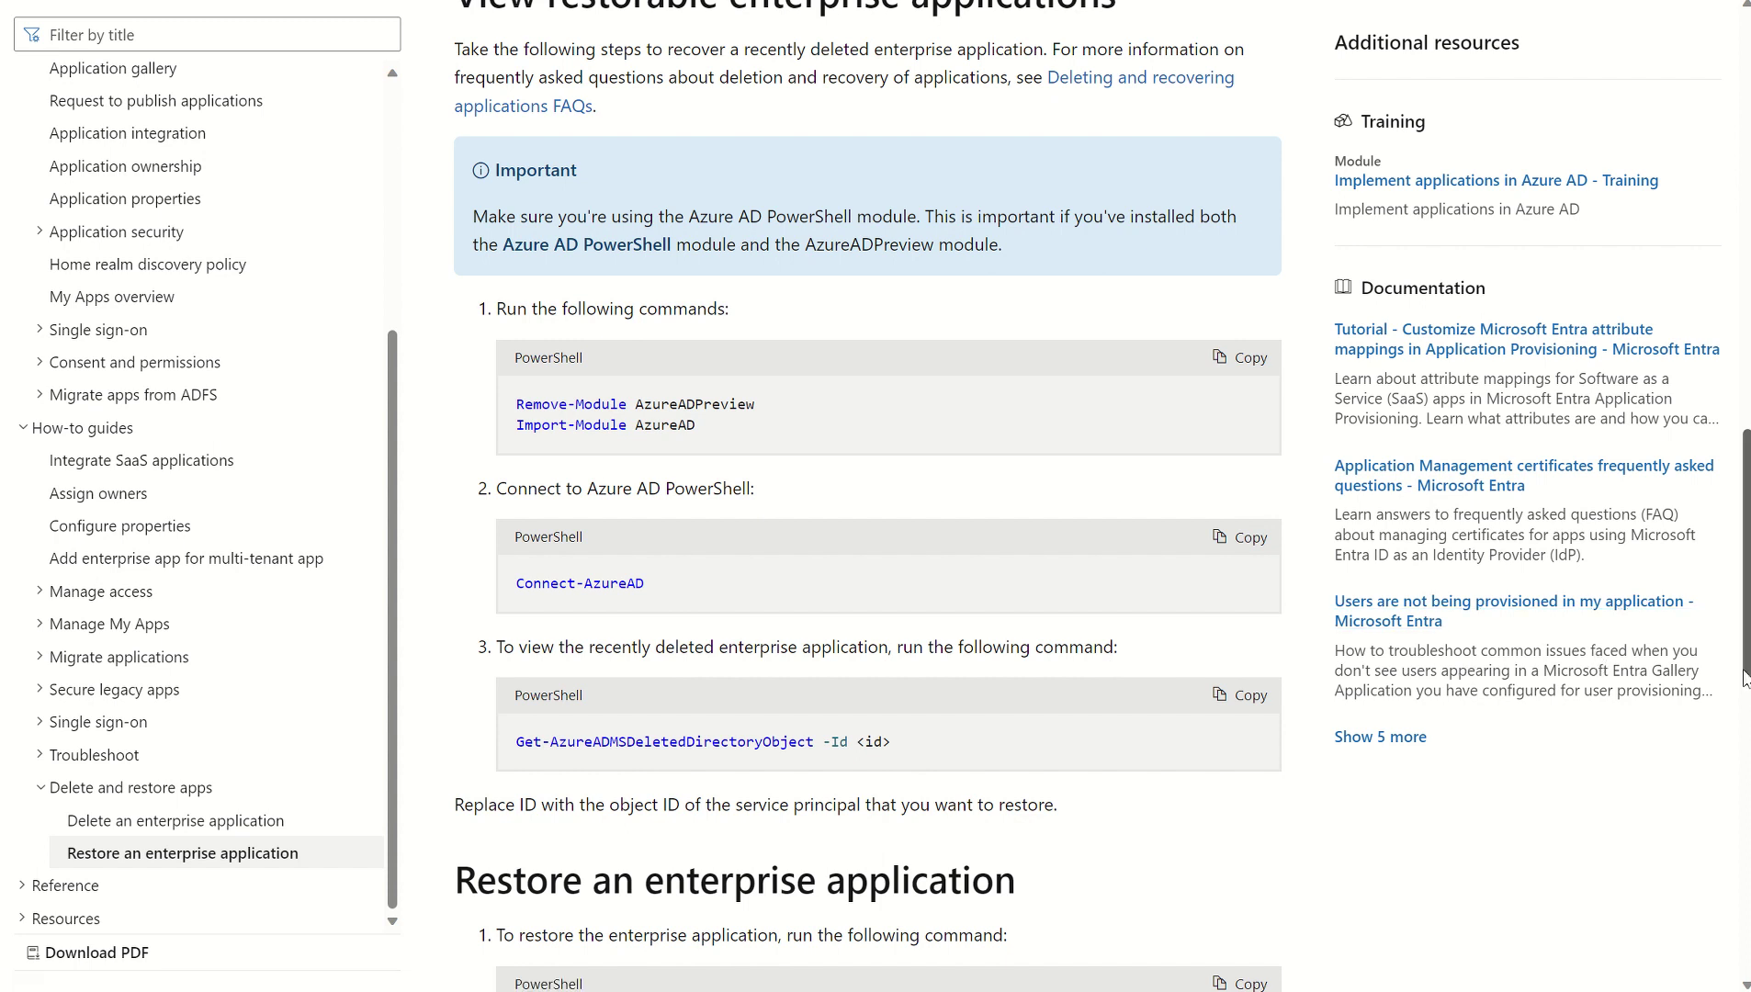
left_click_drag(1744, 680, 1749, 757)
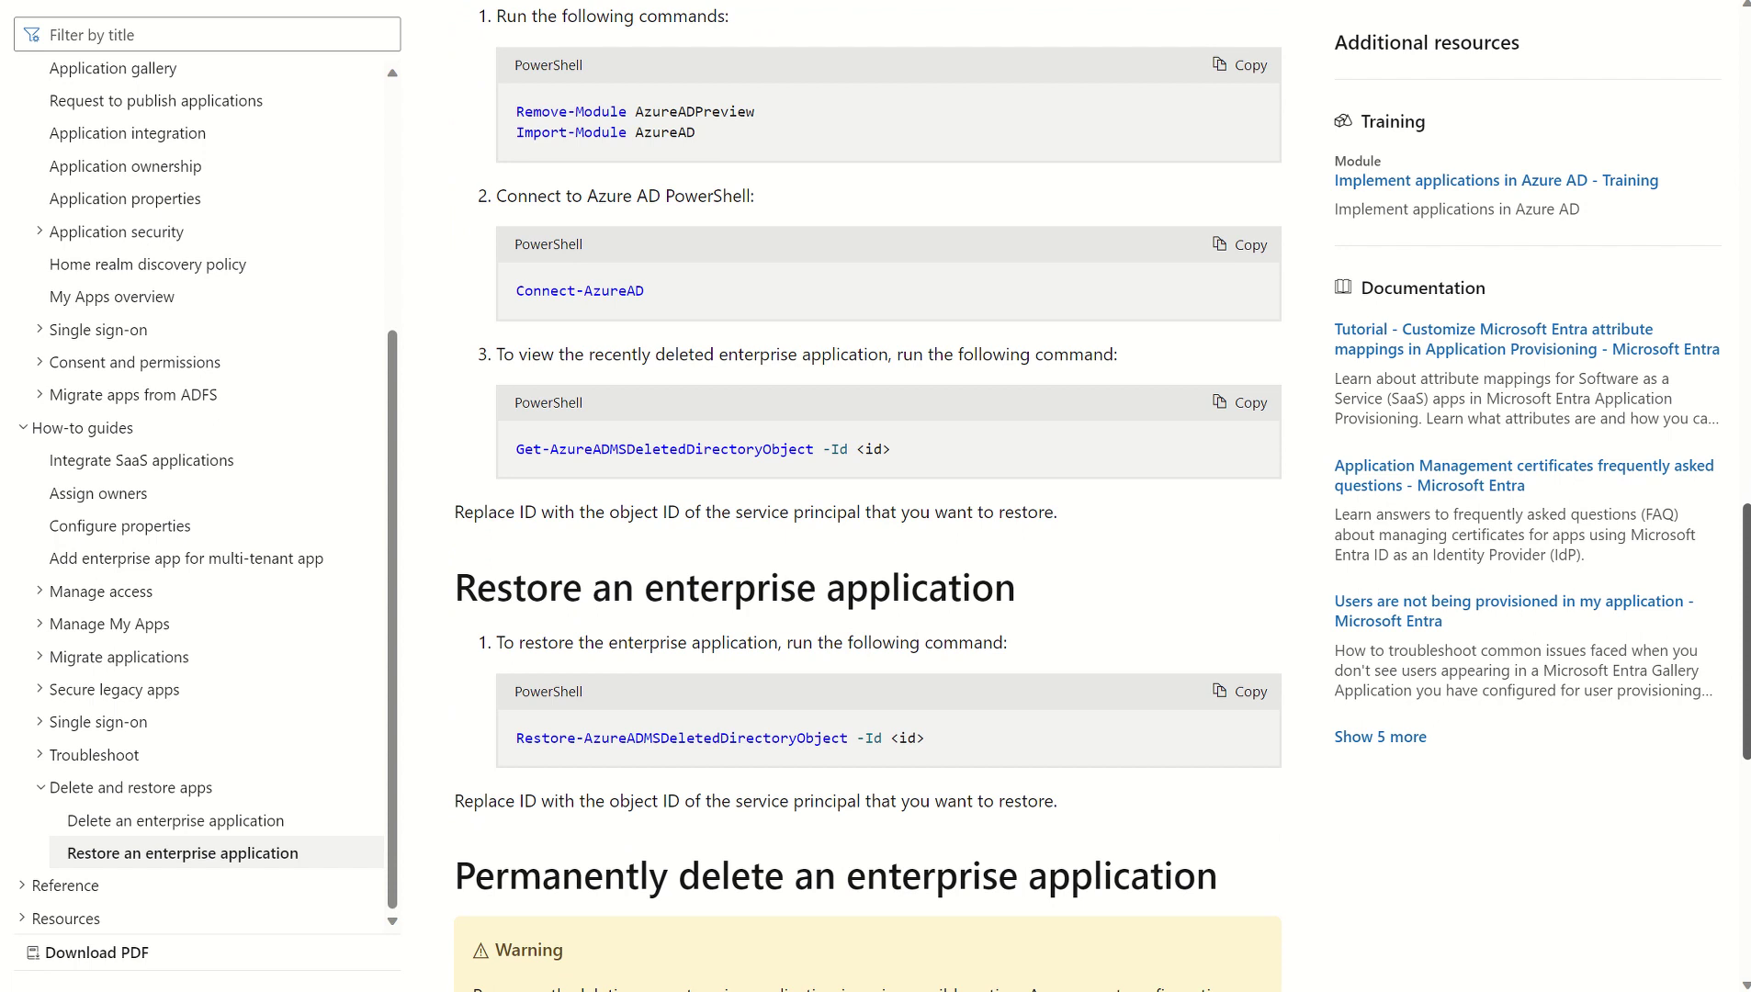
left_click_drag(1748, 757, 1749, 781)
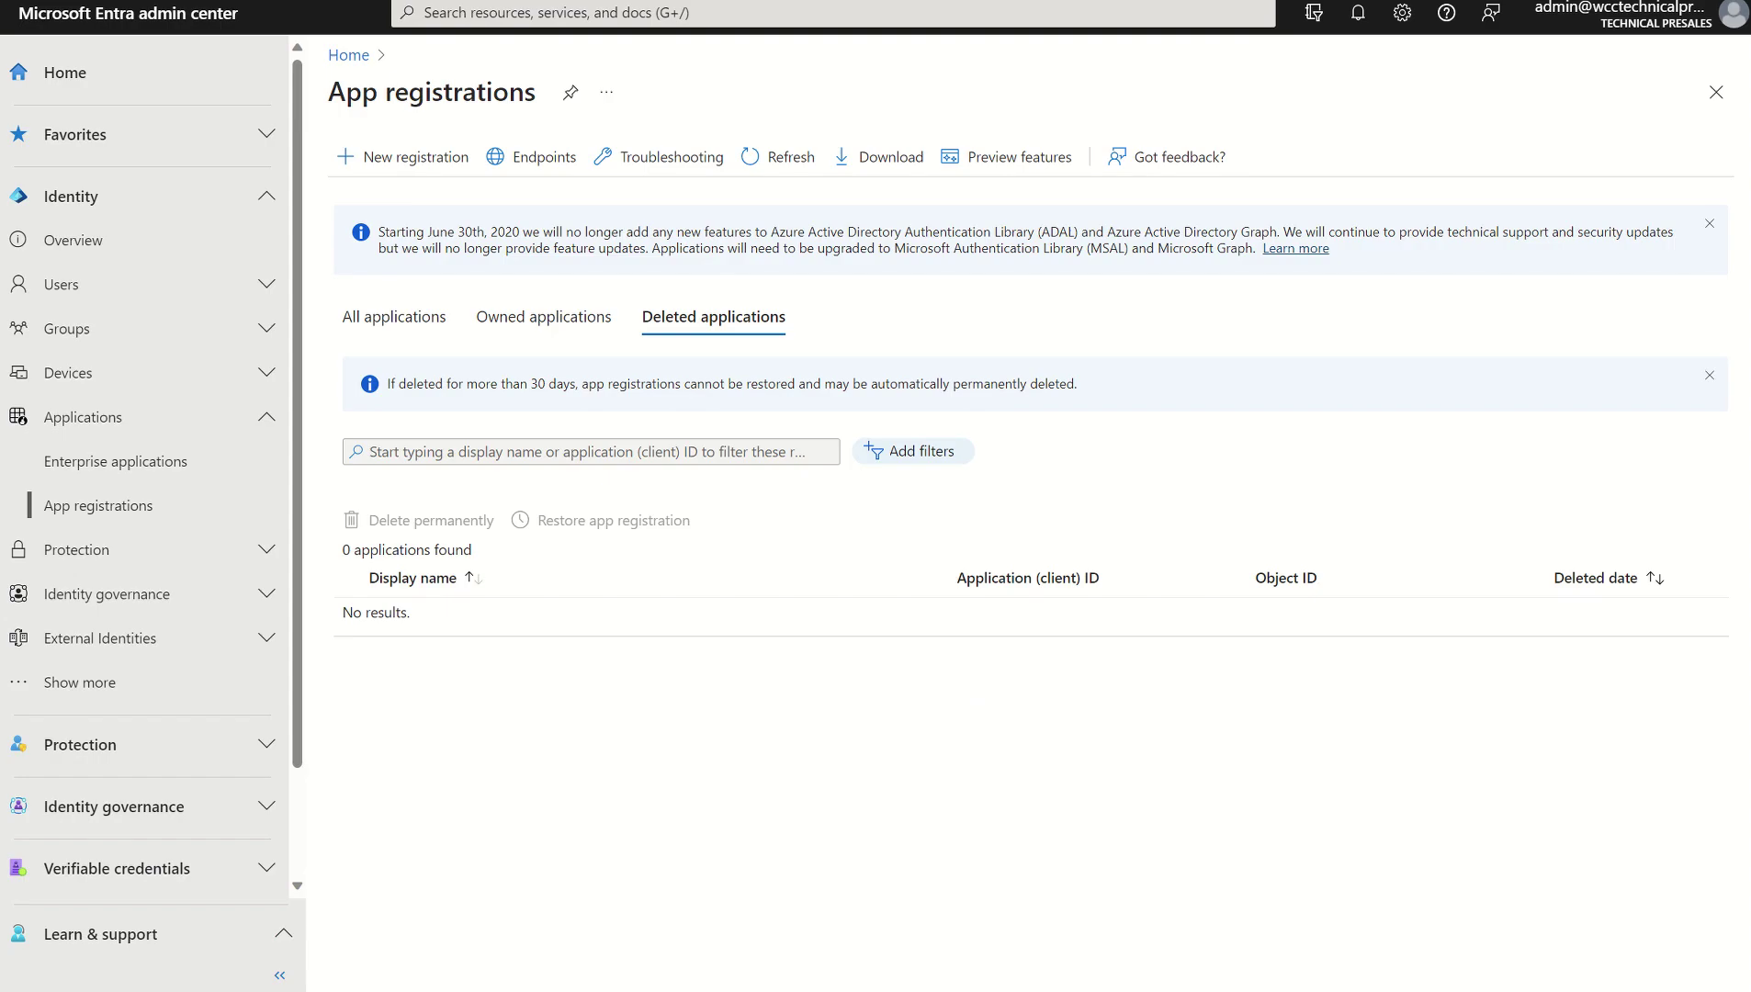
- Refresh Deleted applications until Test App appears, then select its checkbox
left_click(768, 180)
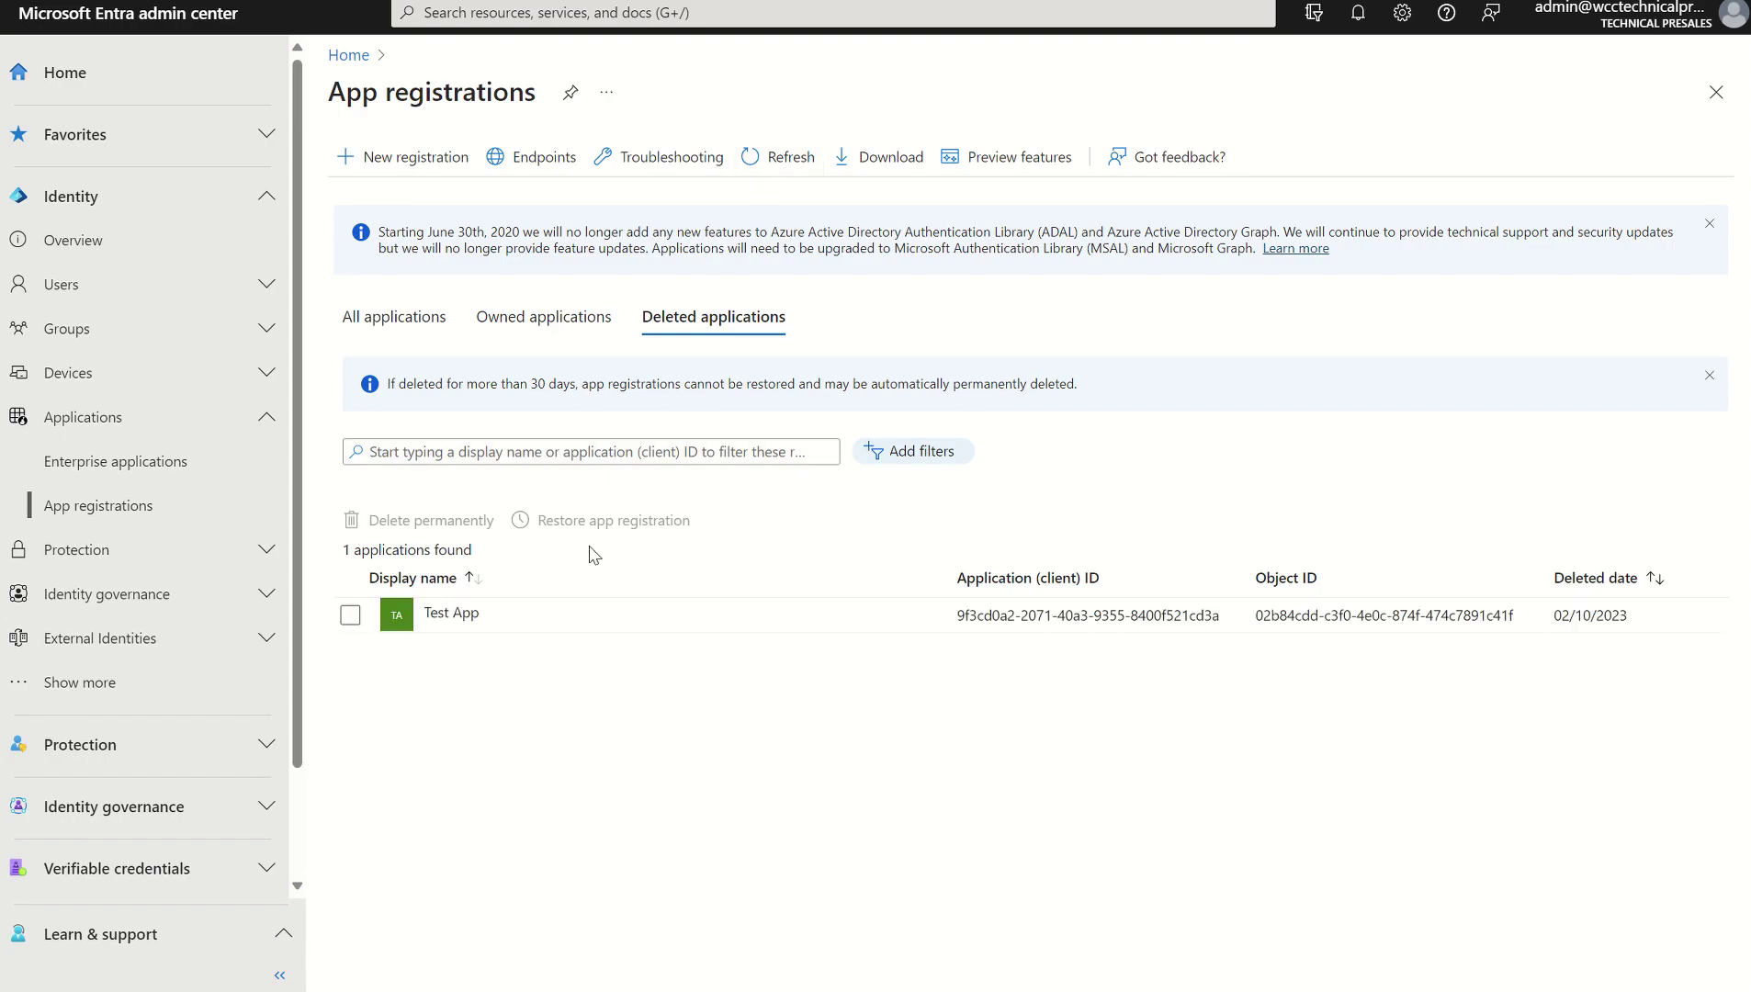
left_click(351, 615)
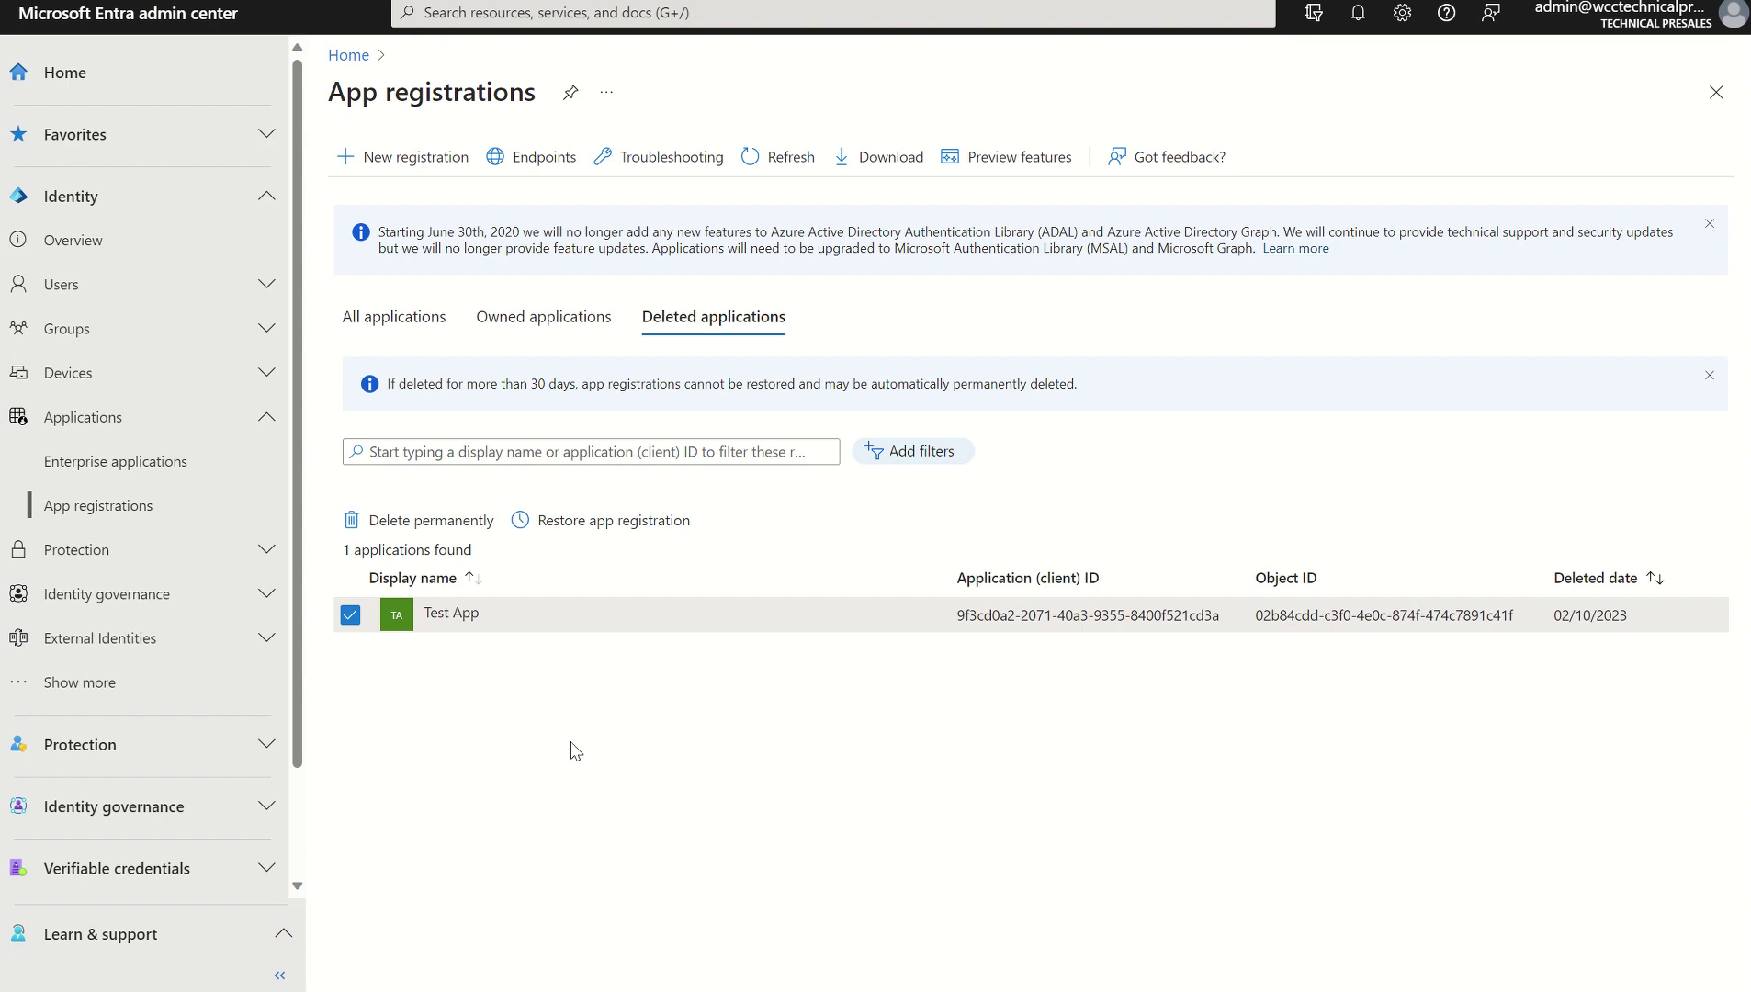
- Restore the Test App registration and confirm it appears among 4 under All applications
left_click(578, 539)
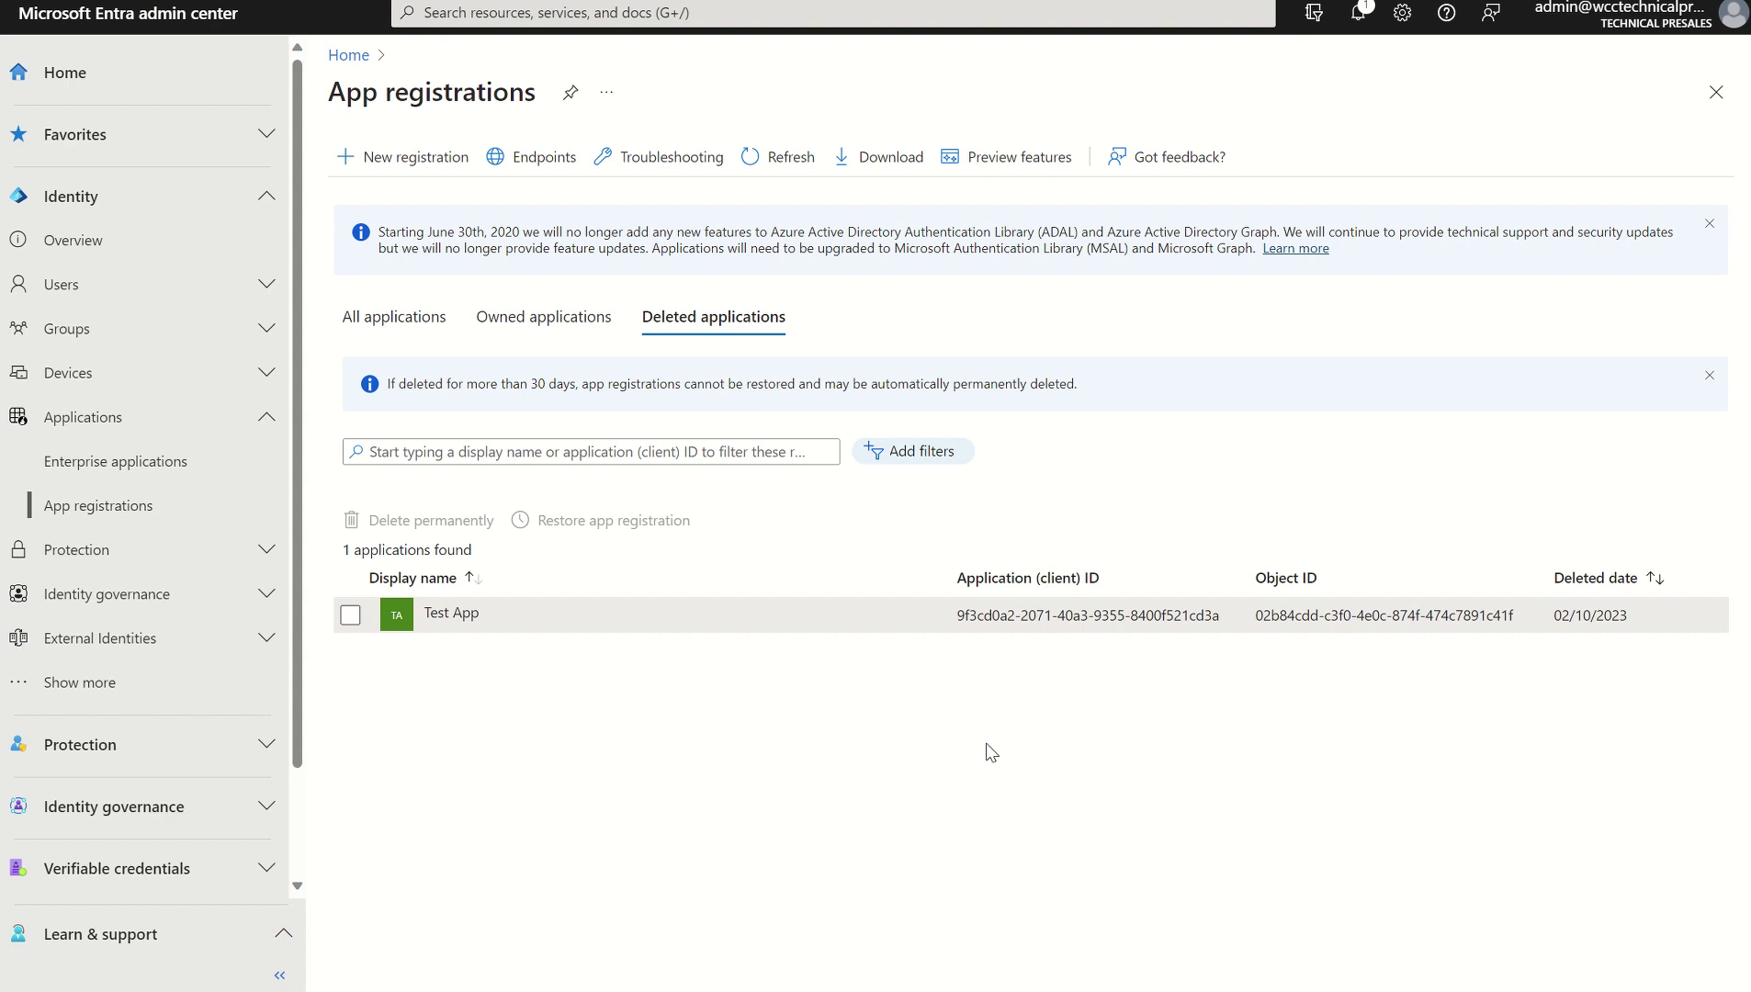
left_click(418, 333)
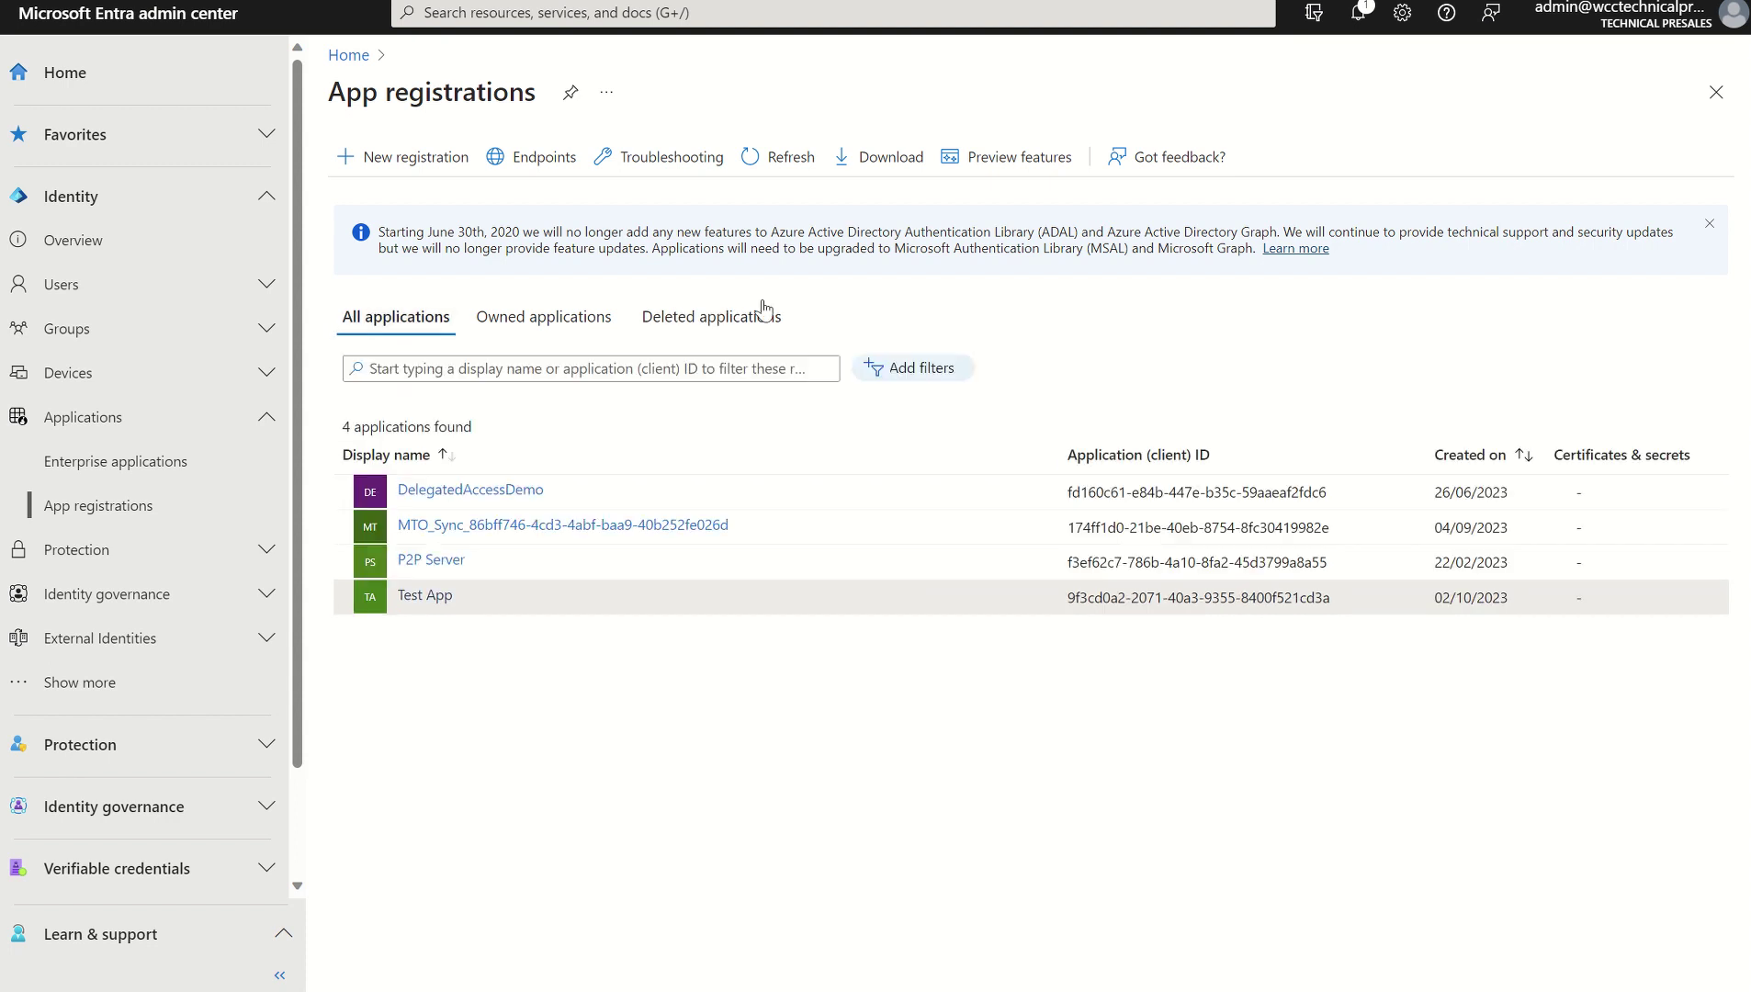
left_click(775, 158)
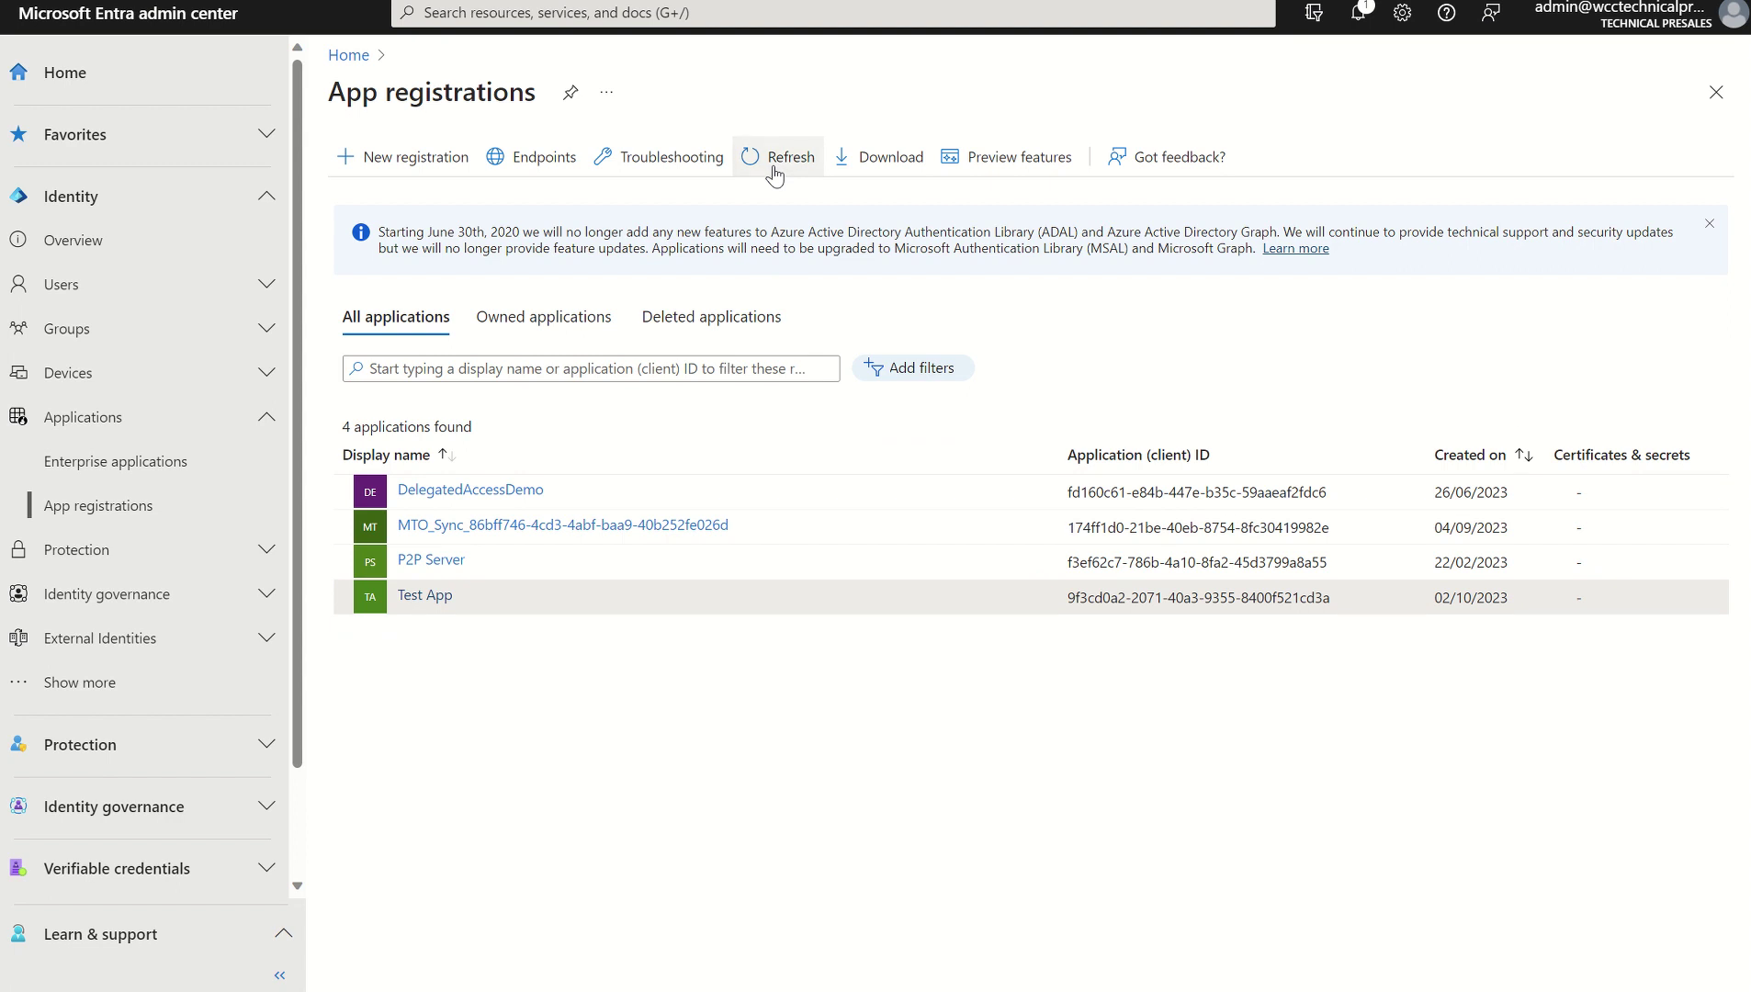
left_click(425, 597)
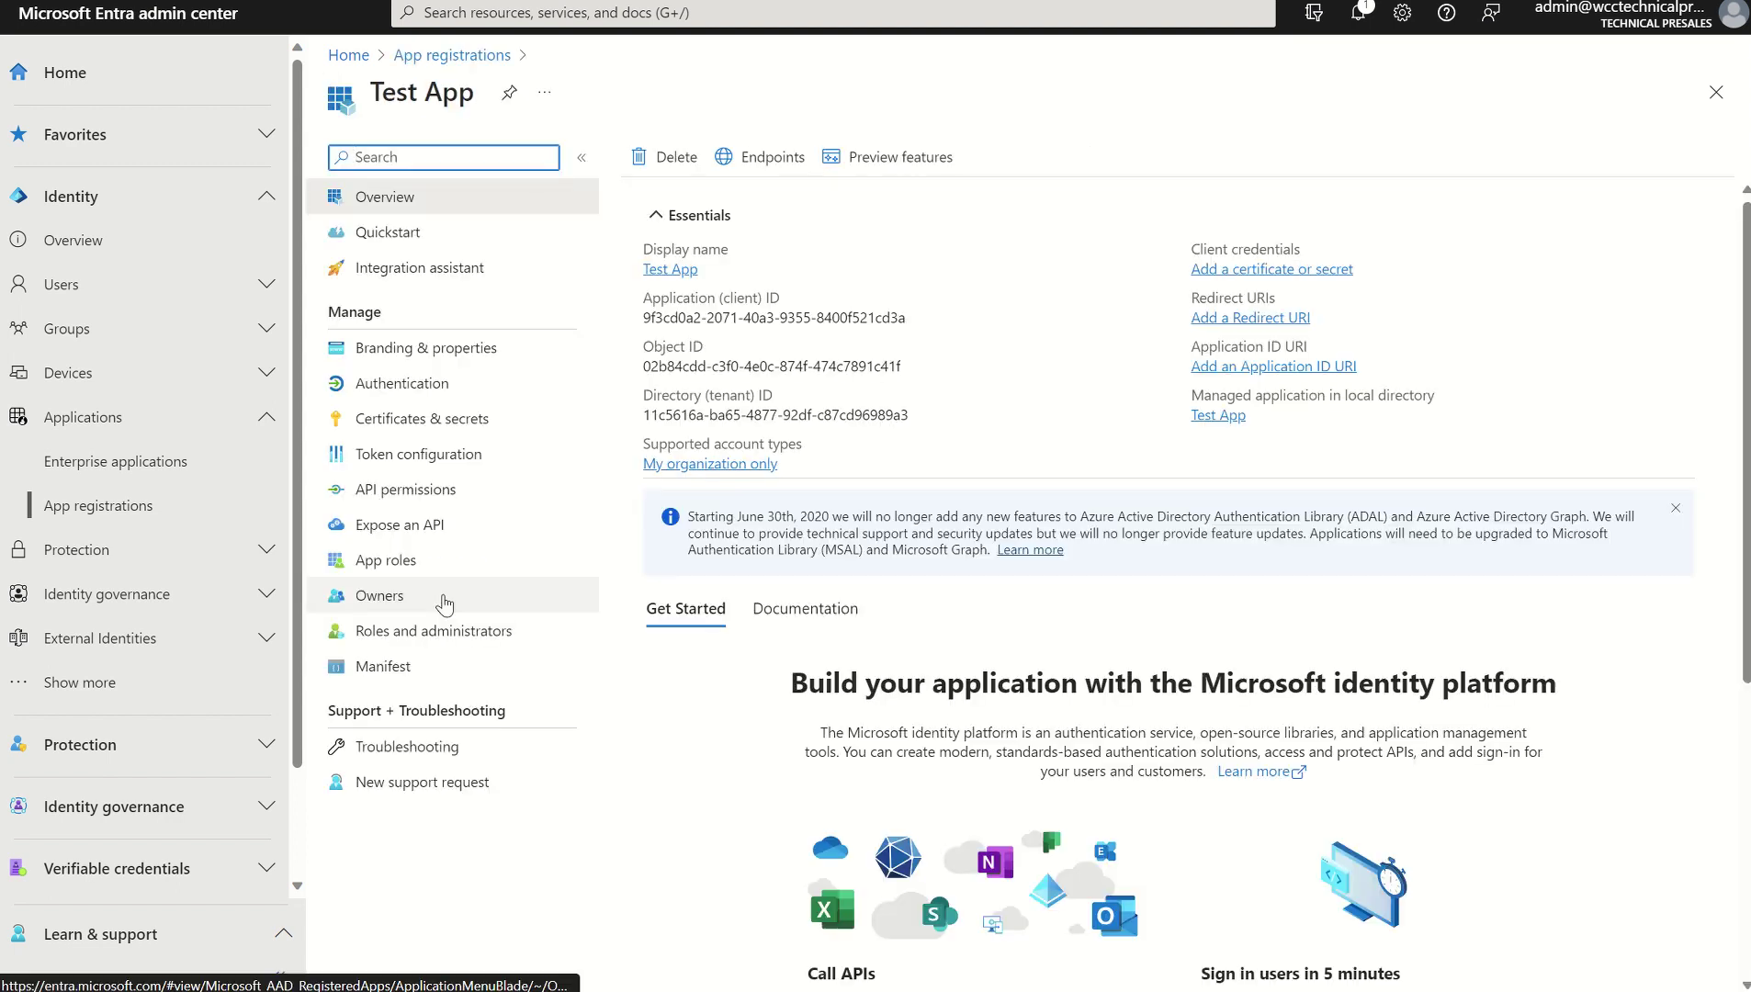
left_click(469, 57)
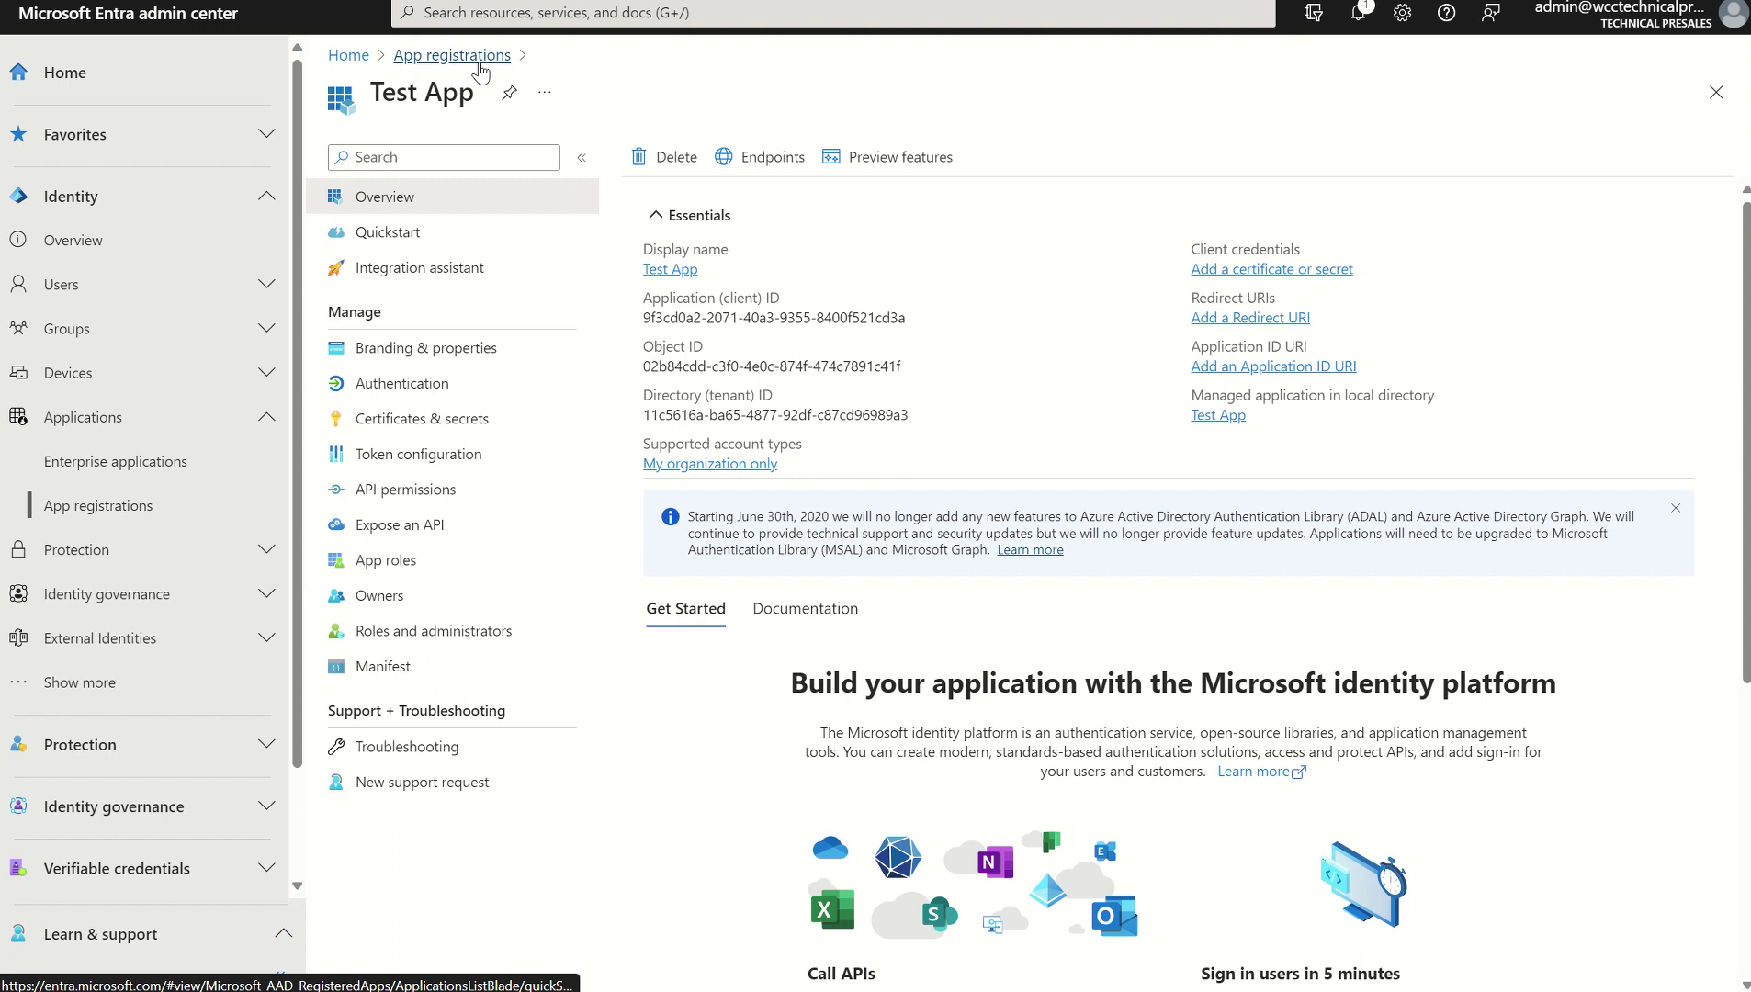
left_click(642, 314)
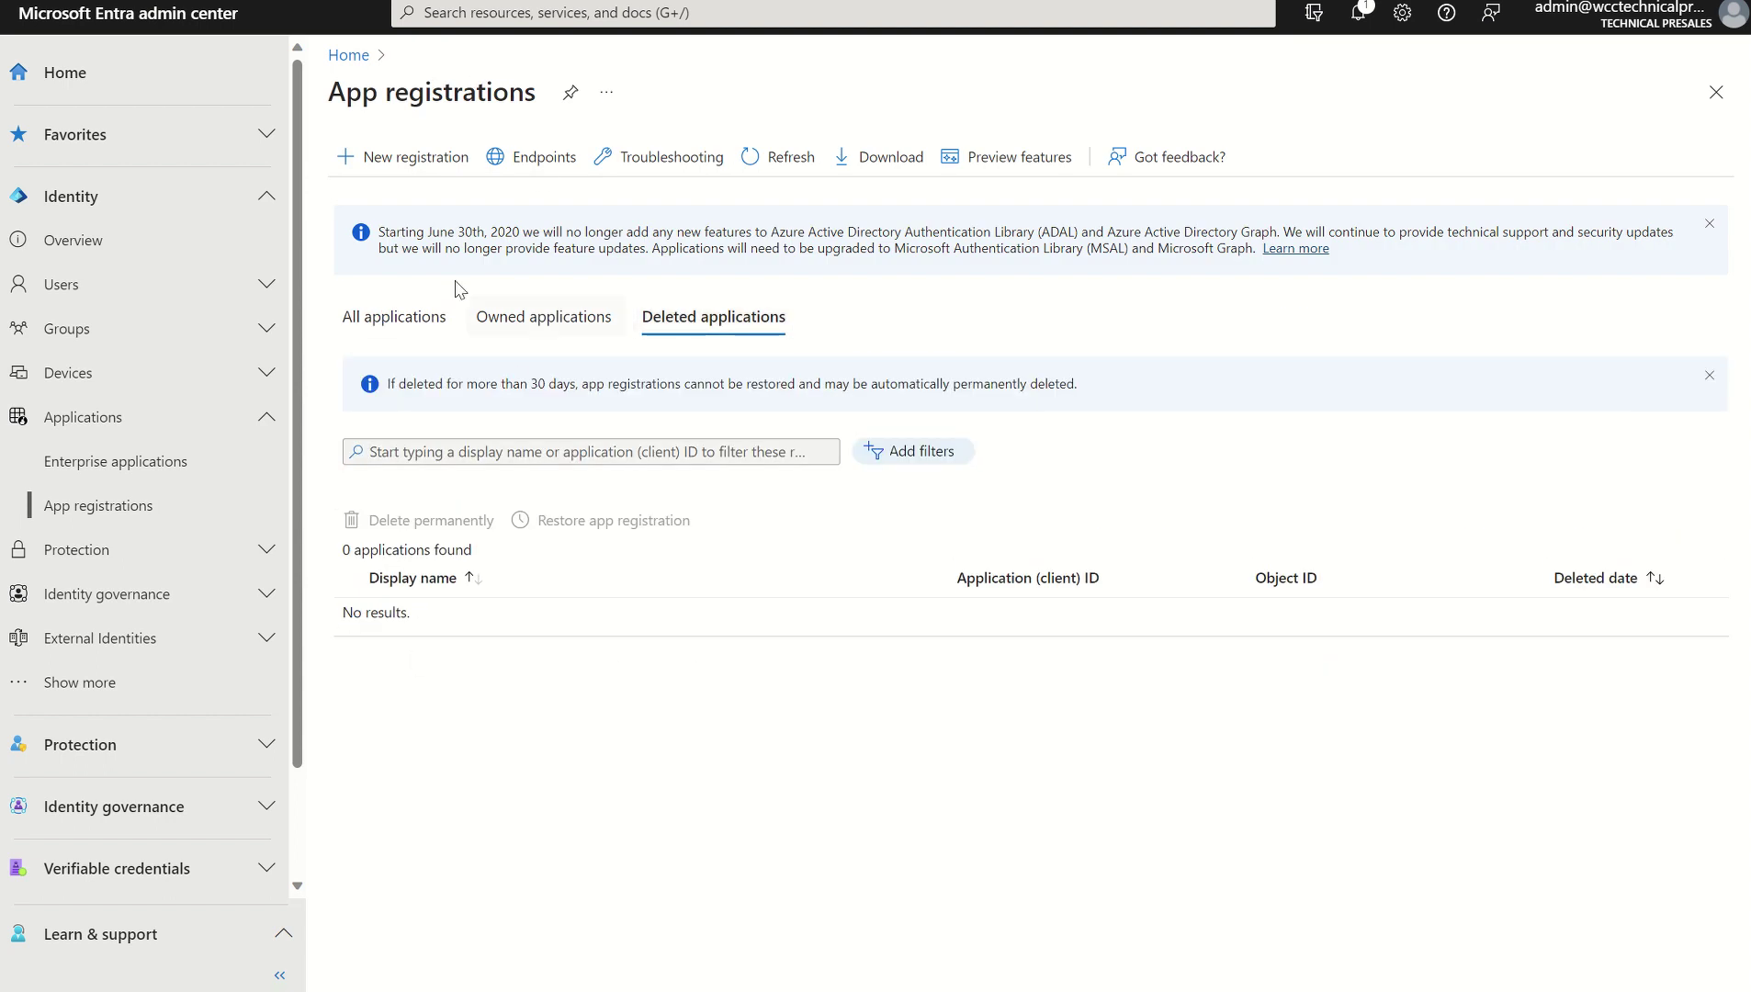
left_click(391, 324)
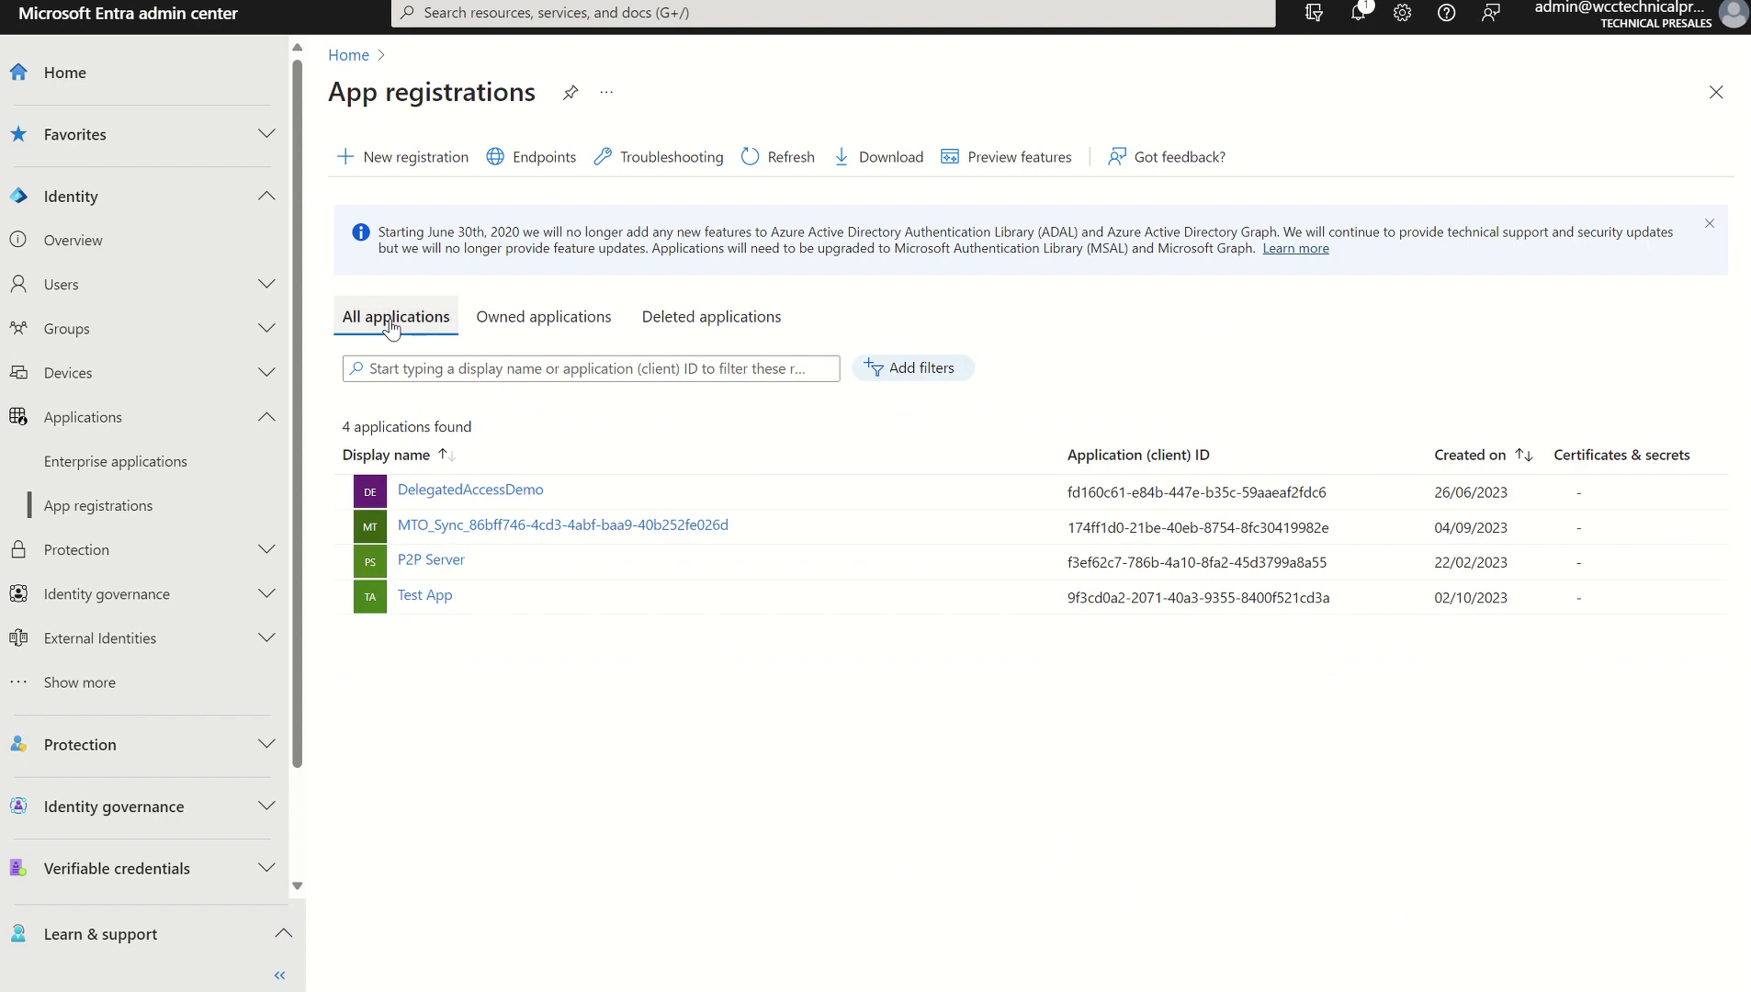